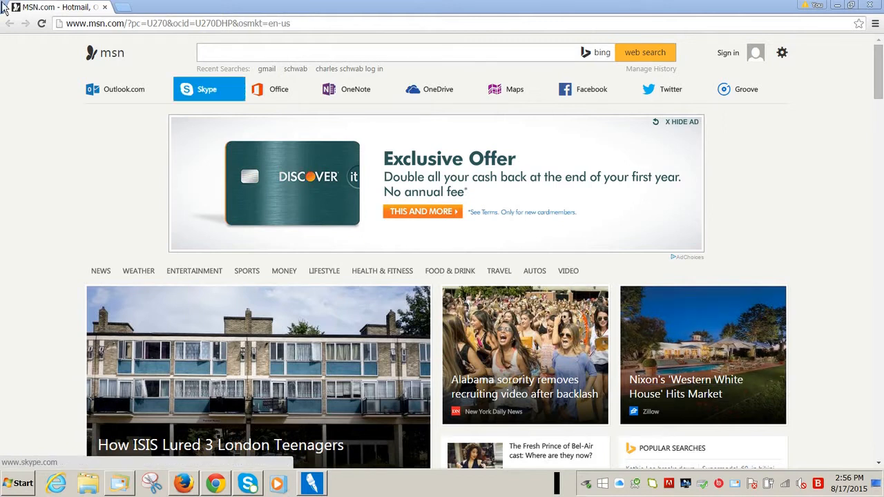
Go to the League Easy Web login page at lwvnet.org/easyweb.
left_click(201, 90)
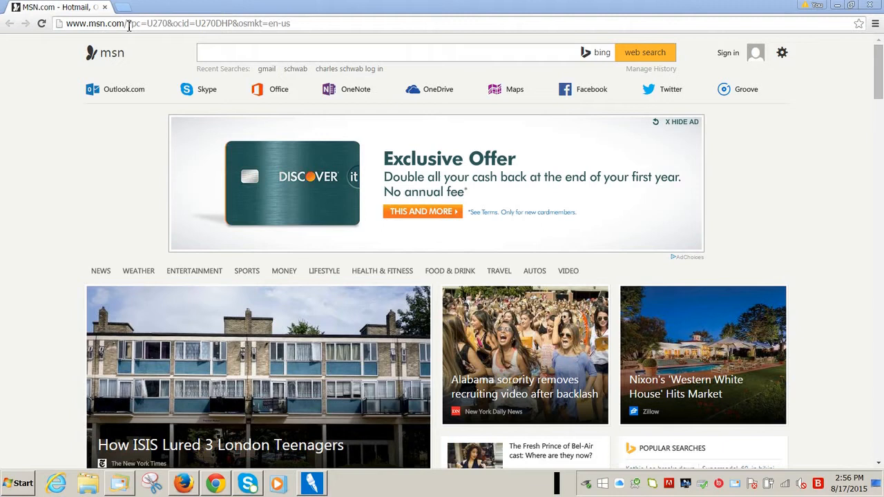
left_click(133, 26)
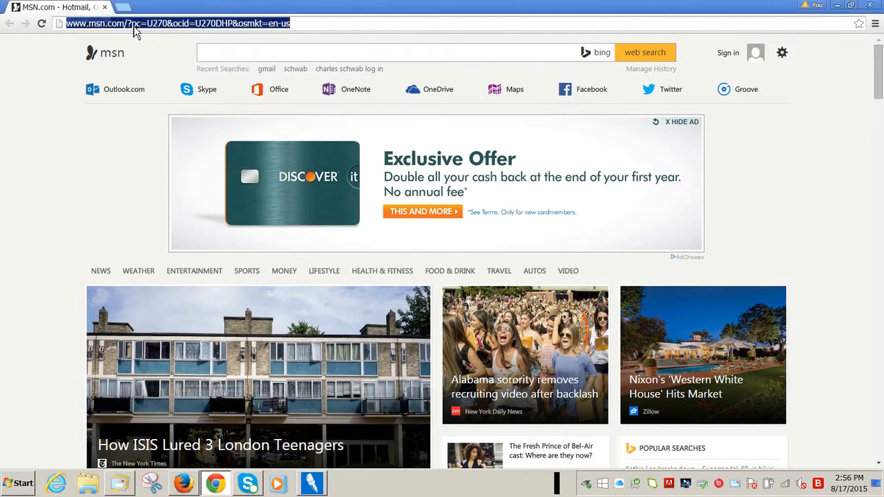
key("BackSpace")
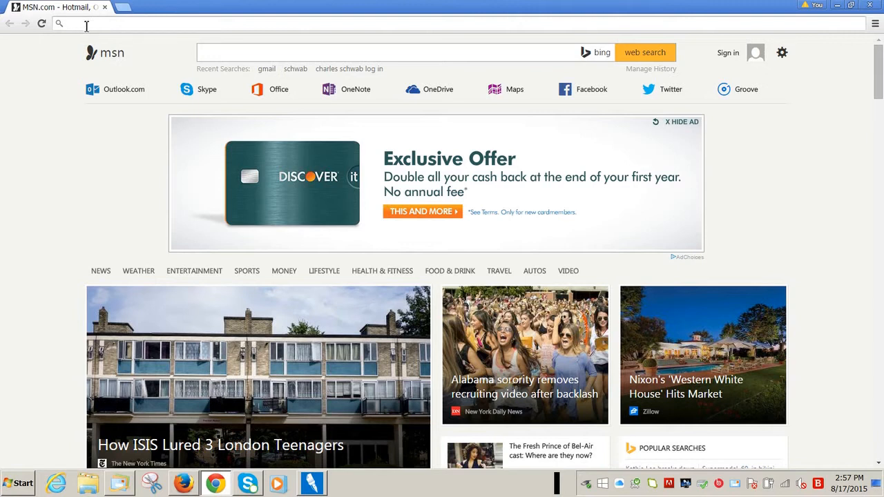
left_click(87, 26)
type("lwv")
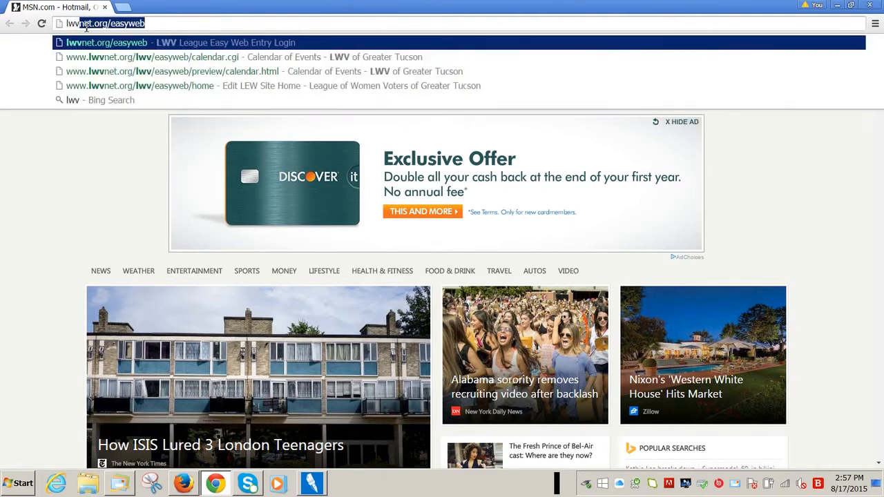
type("net")
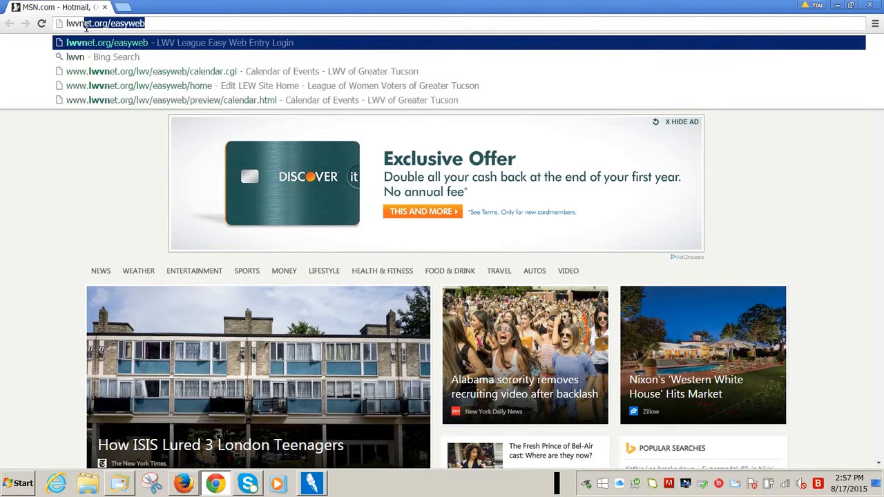
type(".org")
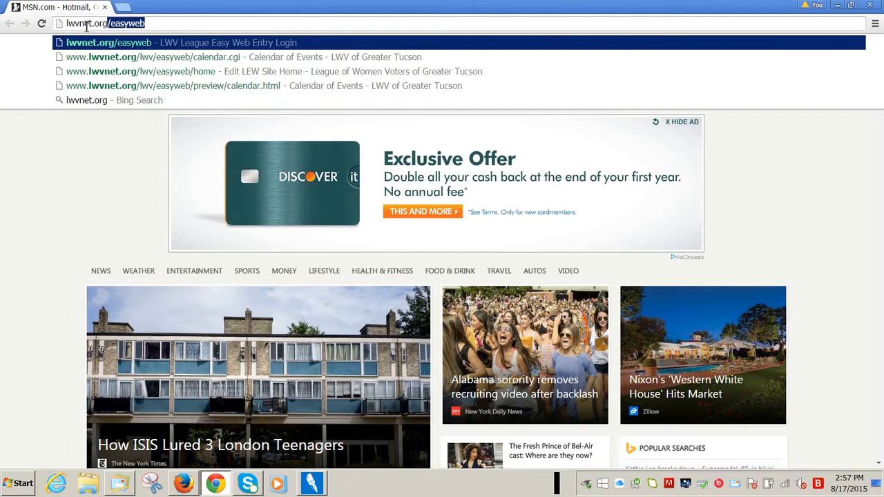
type("/")
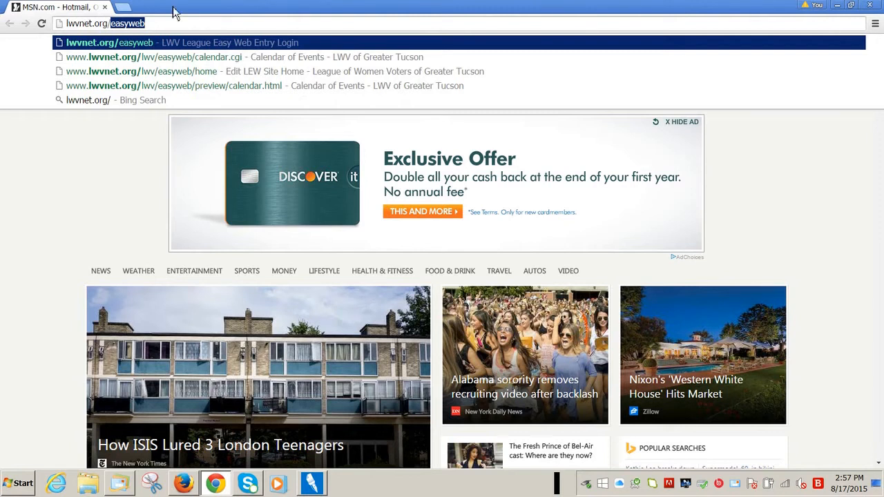
left_click(161, 23)
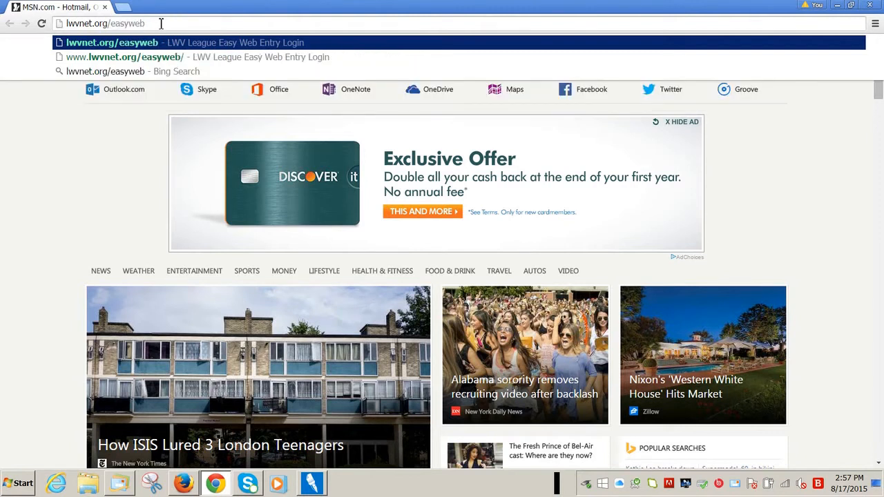
key("Return")
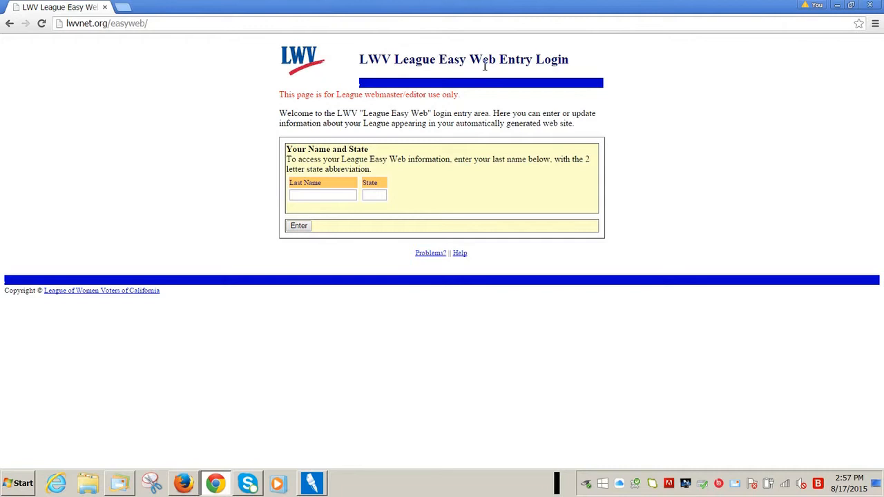
Submit the first login form with the last name calendar and the state az.
left_click(309, 194)
type("c")
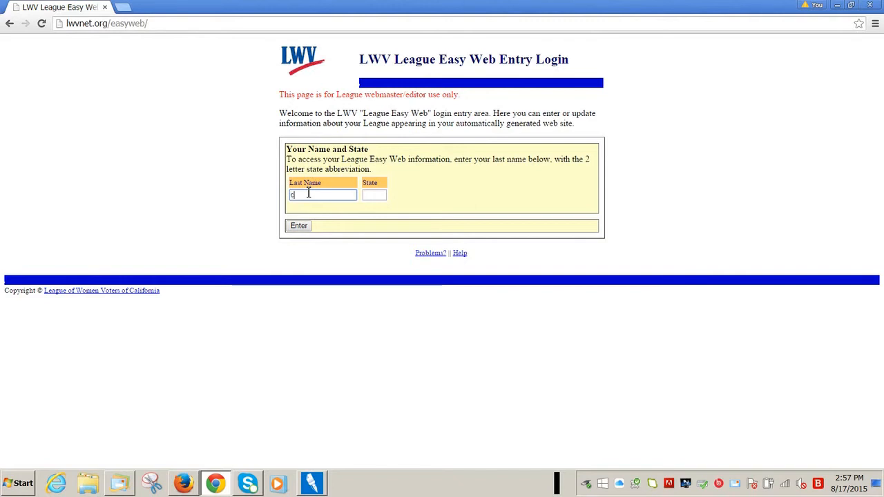
type("alenda")
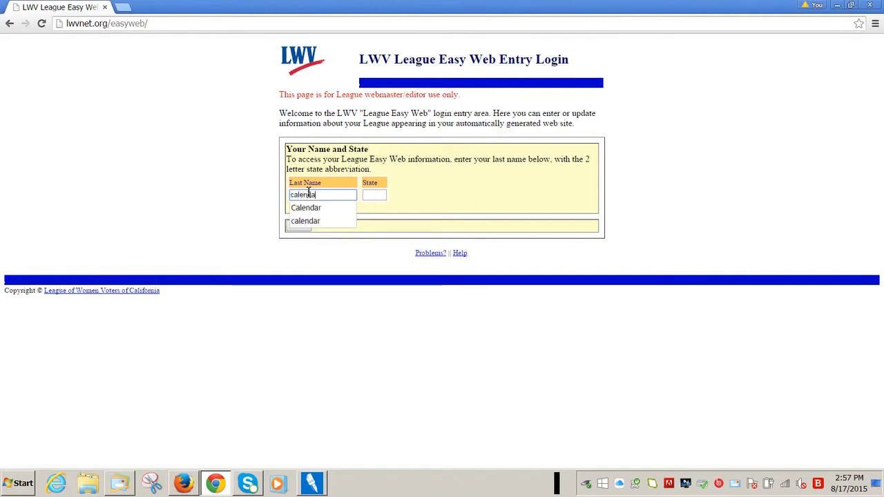
type("r")
left_click(371, 196)
type("az")
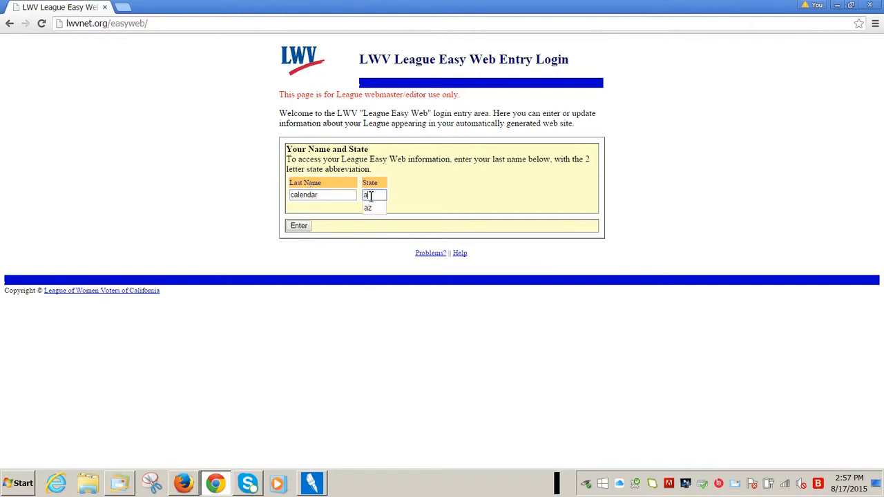
left_click(301, 231)
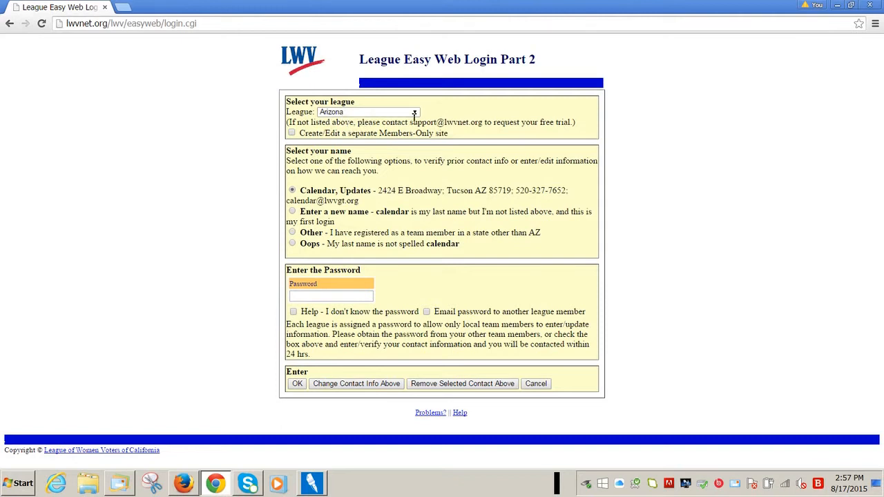
Choose the Greater Tucson league, enter the league password and log in.
left_click(415, 112)
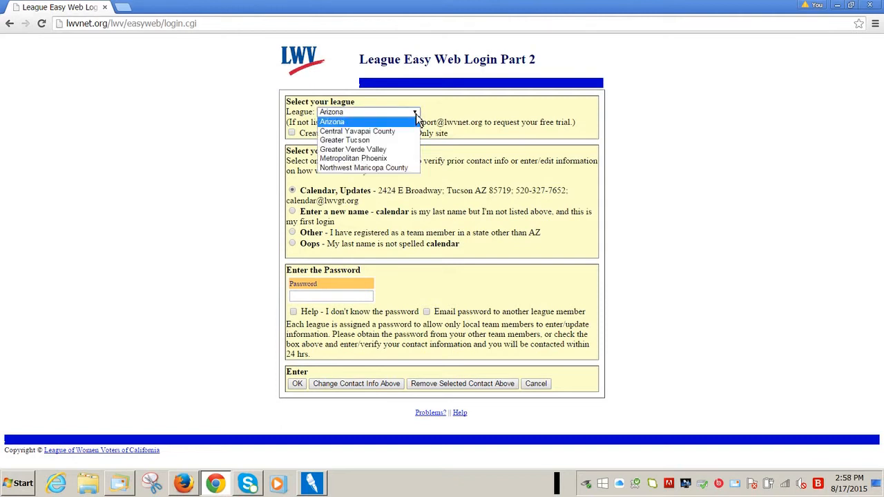
left_click(364, 142)
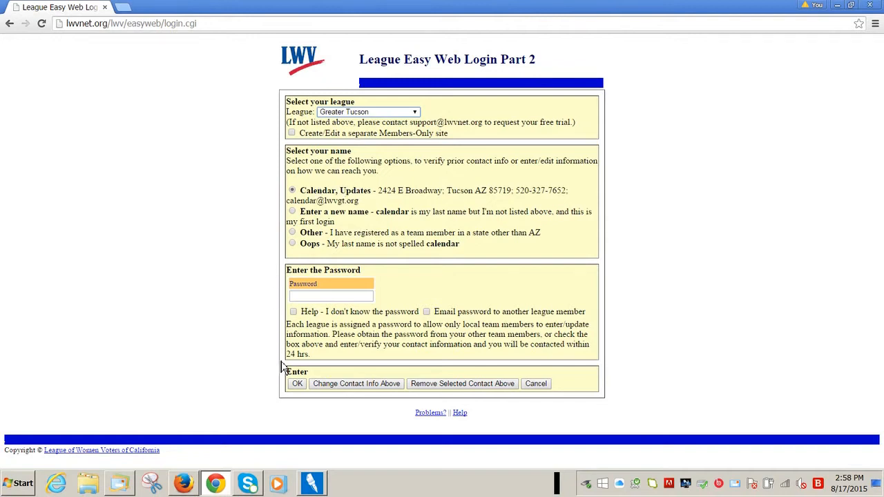
left_click(302, 297)
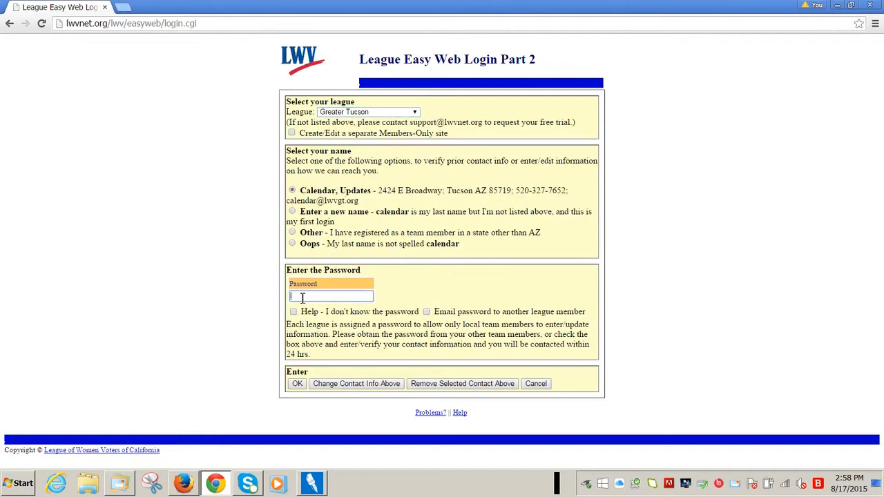
type("******")
left_click(299, 386)
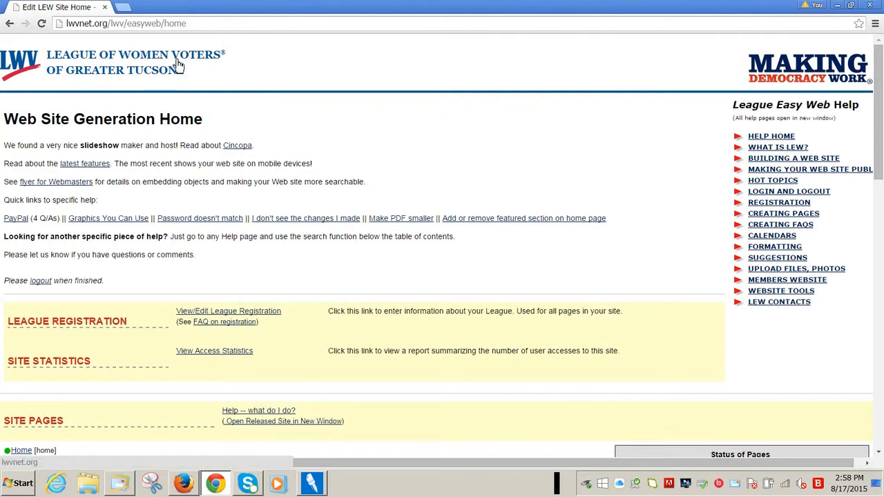
Open the Calendar of Events page from the list of site pages.
scroll(118, 252, "down", 3)
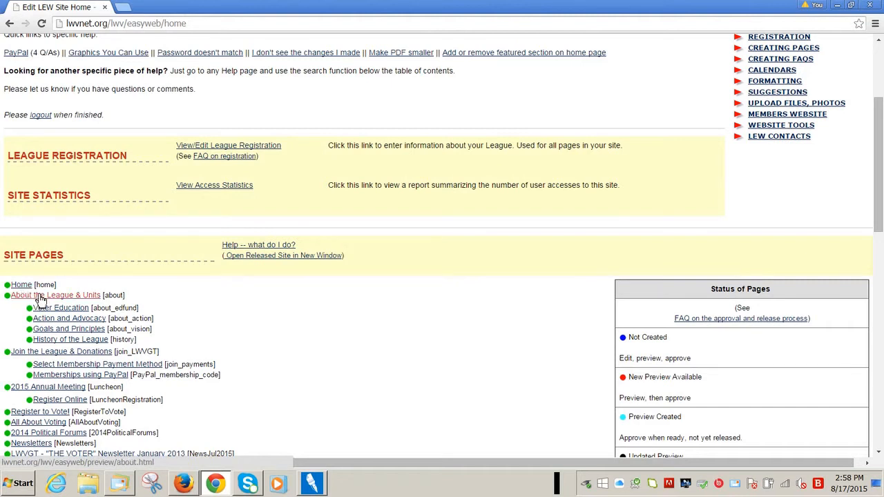
scroll(40, 300, "down", 2)
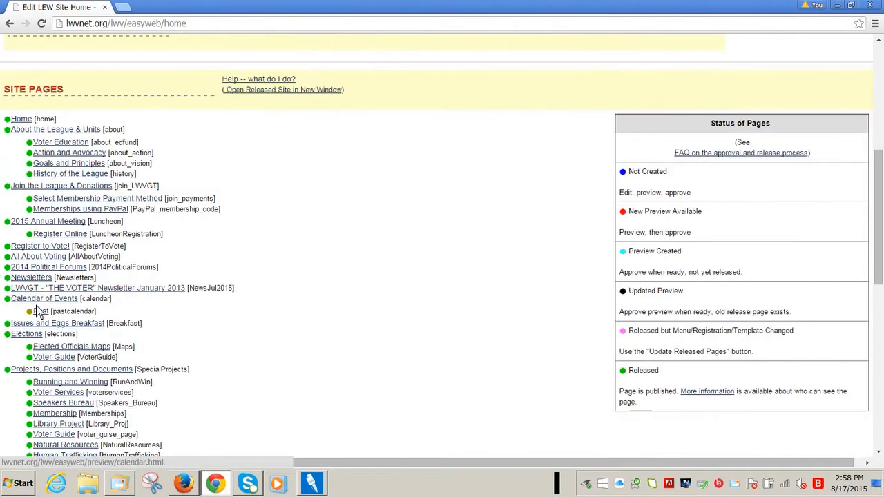
scroll(40, 311, "down", 2)
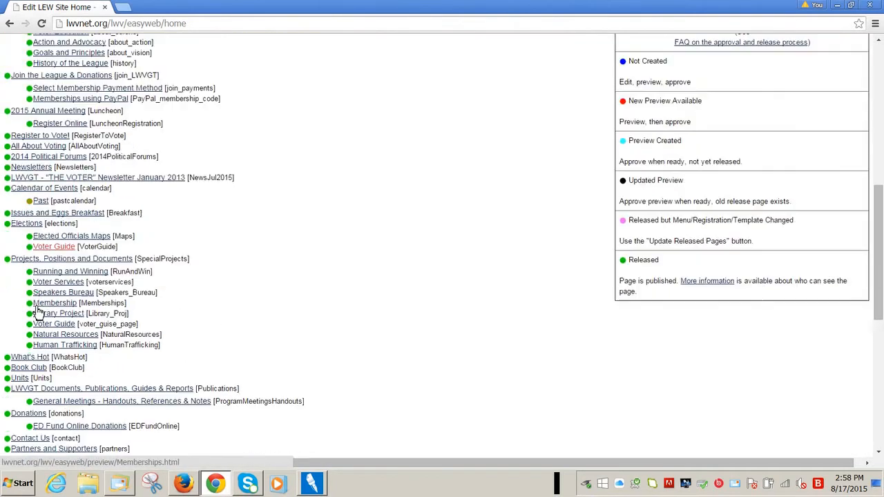
left_click(28, 191)
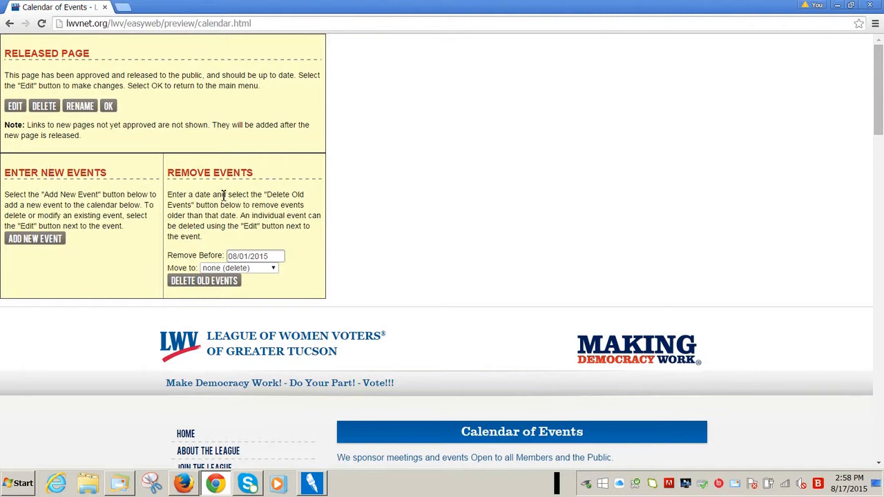
Start a new calendar event with the date 6/1/16 and the time 1-3pm.
left_click(35, 241)
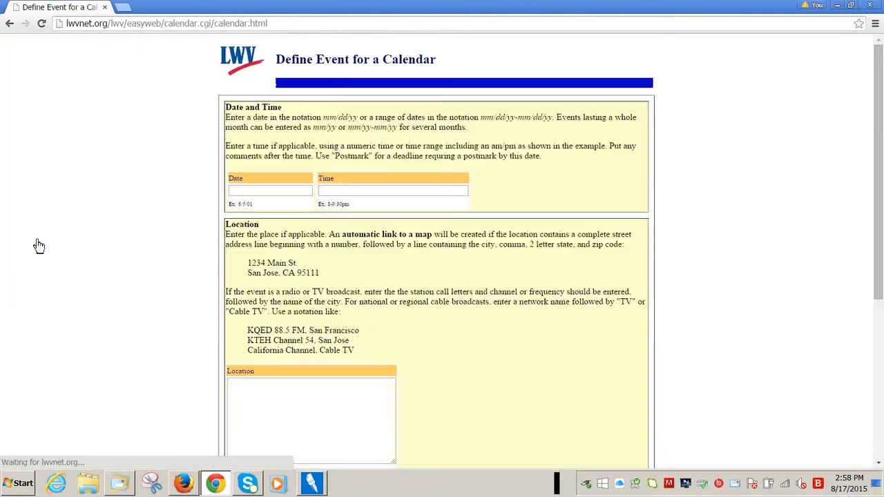
left_click(244, 191)
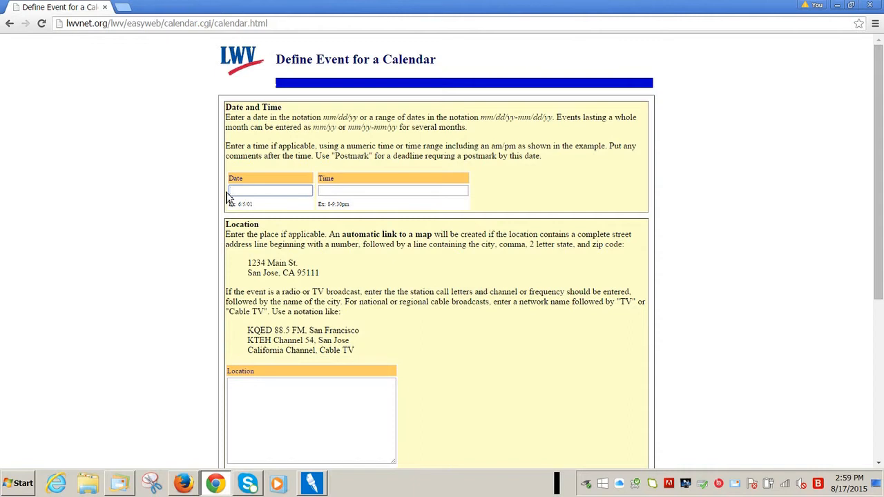
type("6/1/16")
left_click(328, 192)
type("1-3pm")
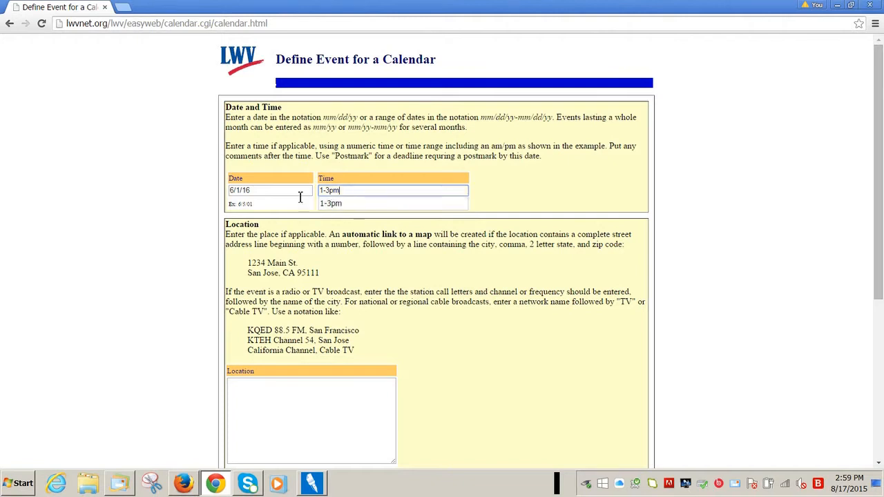
left_click(262, 189)
key("BackSpace")
type("6")
Title the event "Presentation on laws".
scroll(296, 297, "down", 2)
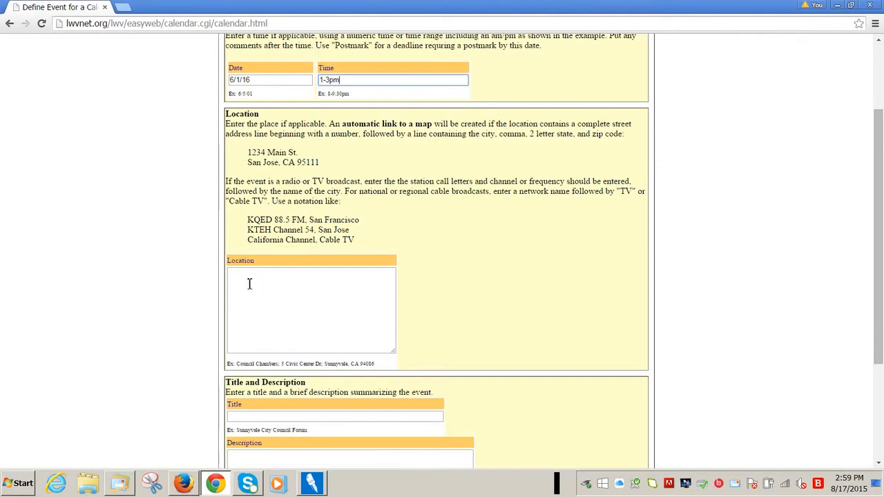
scroll(263, 280, "down", 2)
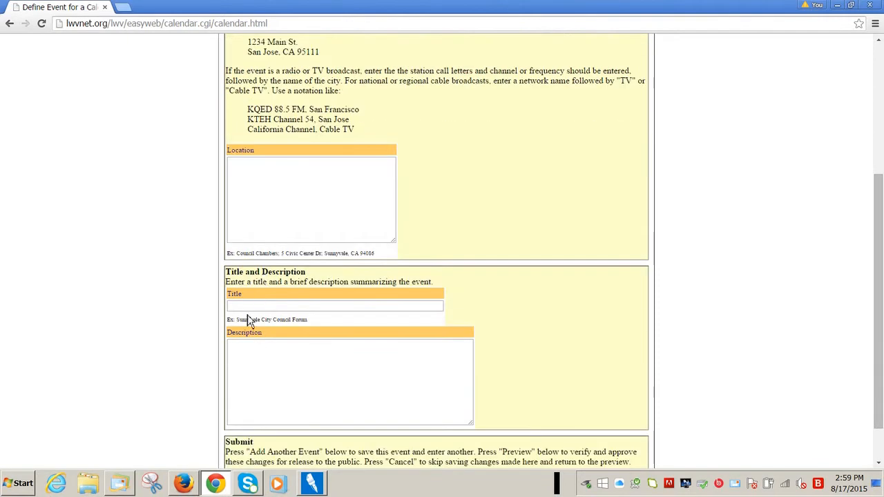
left_click(237, 306)
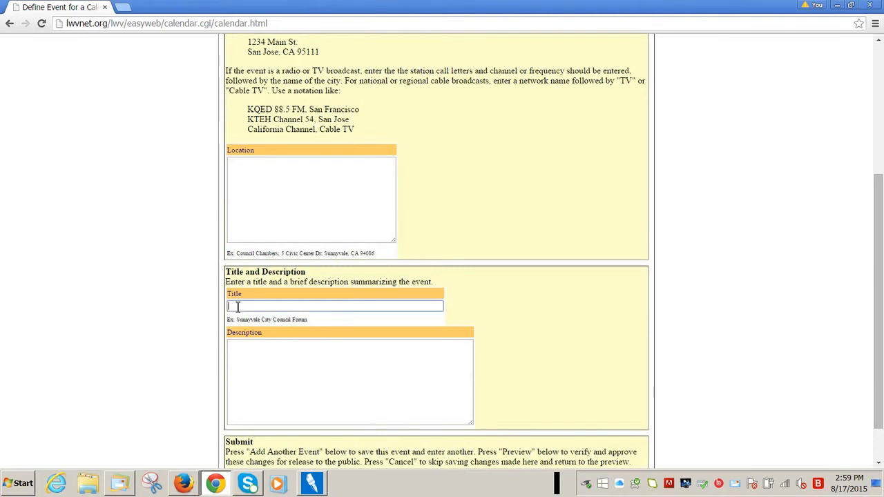
type("P")
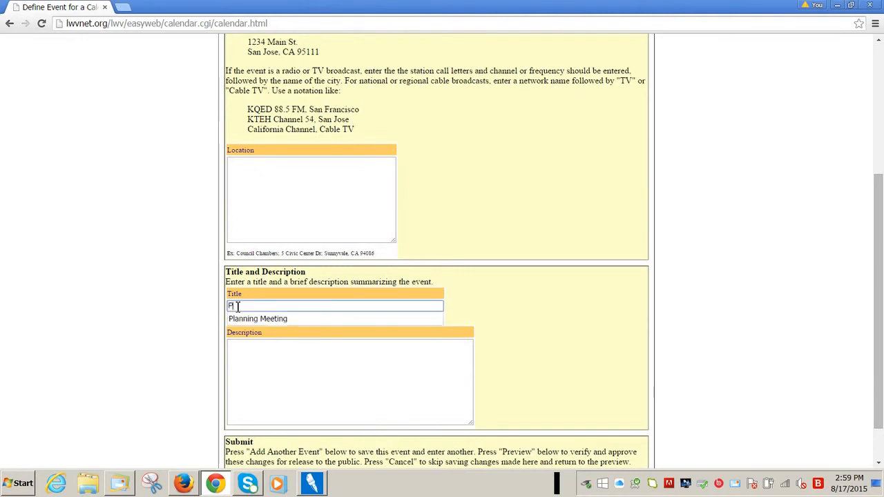
type("re")
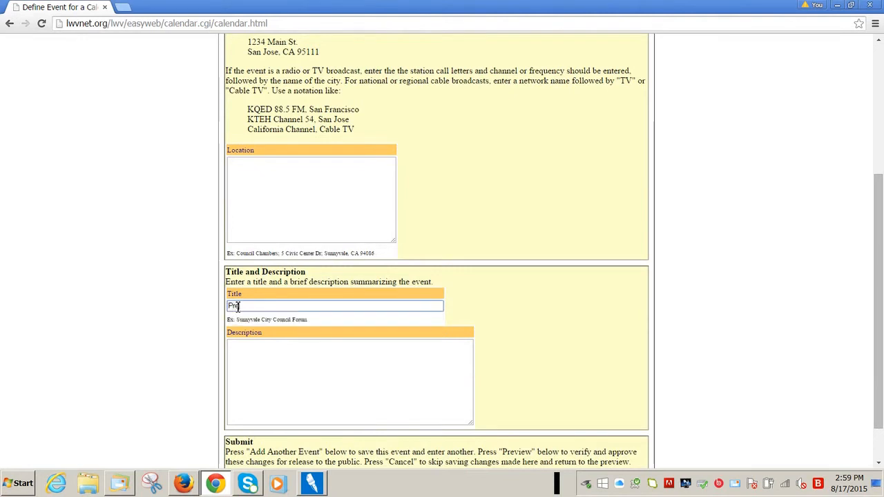
type("sentato")
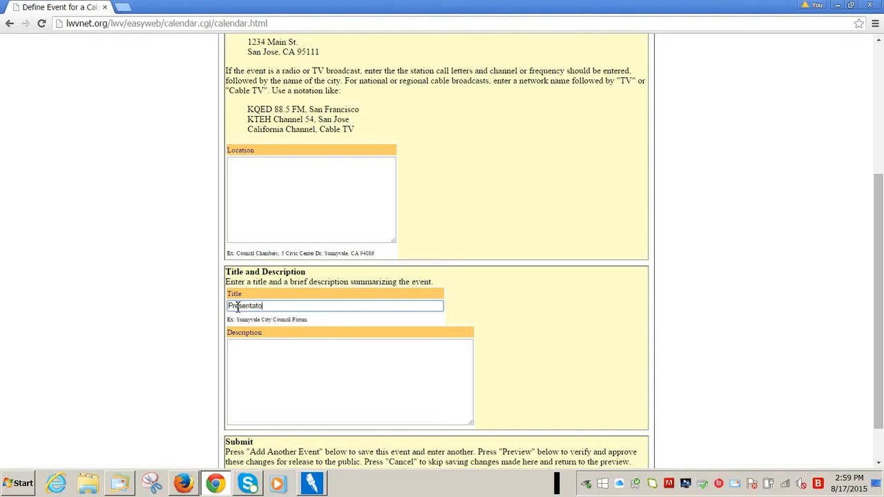
key("BackSpace")
type("ion o")
type("n I")
type("aws")
Describe the event as "this is a test item call" followed by a phone number, and preview the calendar page.
left_click(236, 351)
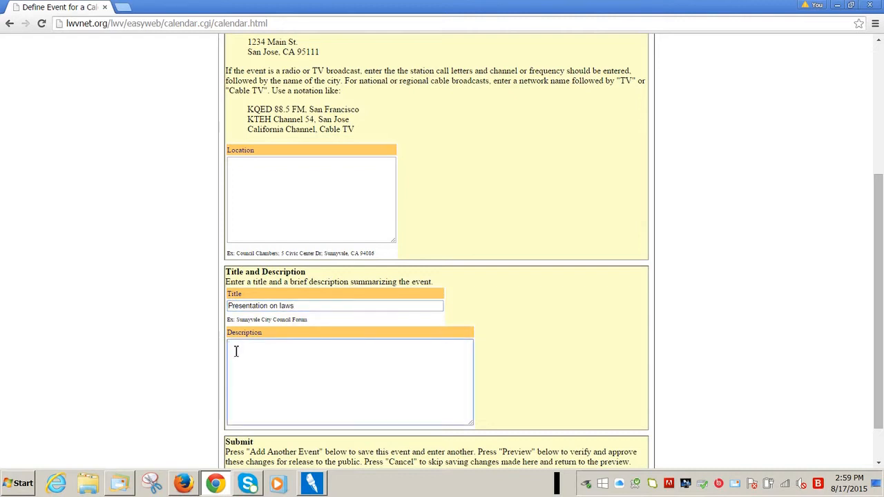
type("this is a test item call 444-4444")
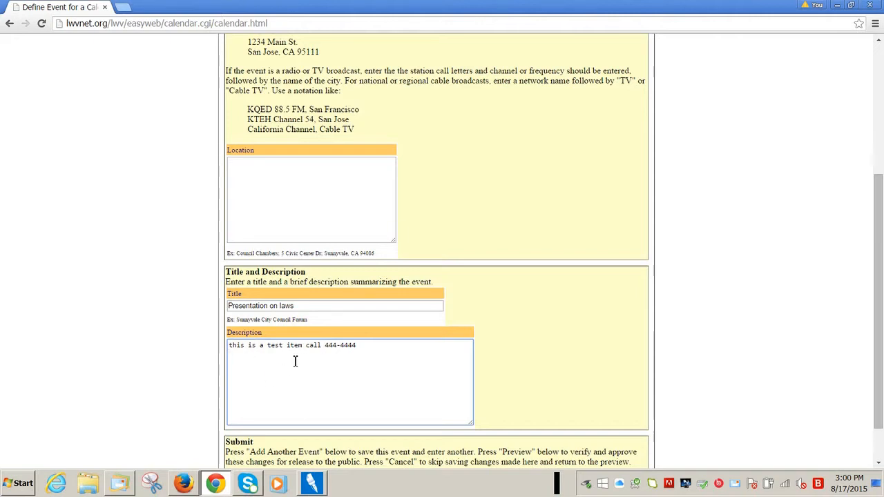
scroll(303, 355, "down", 1)
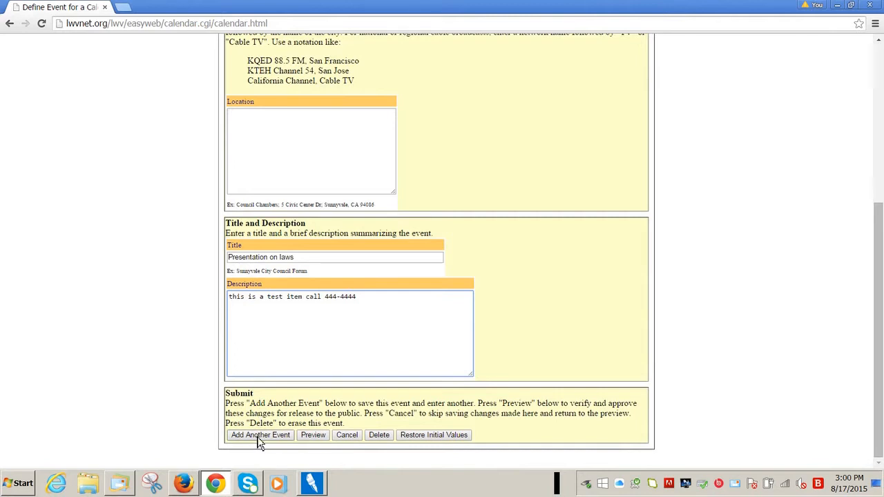
left_click(321, 438)
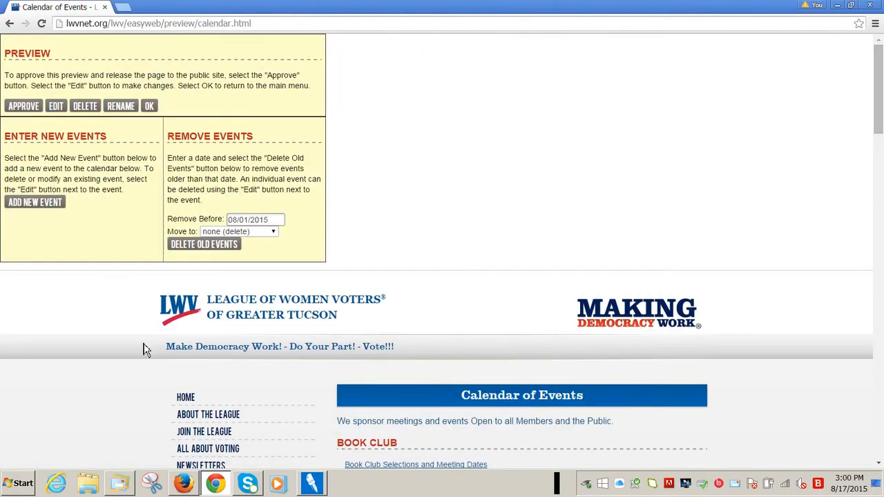
scroll(449, 396, "down", 3)
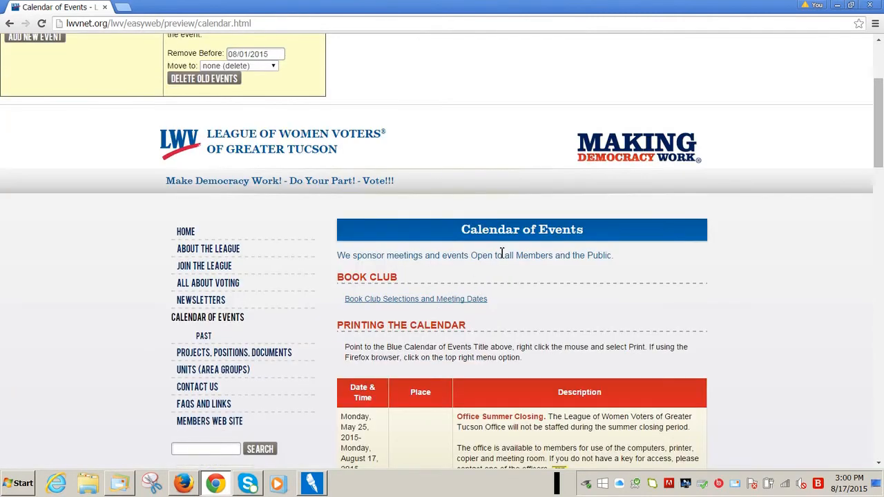
Check the "Presentation on laws" event in the calendar preview and approve the page for release to the public site.
scroll(502, 253, "down", 12)
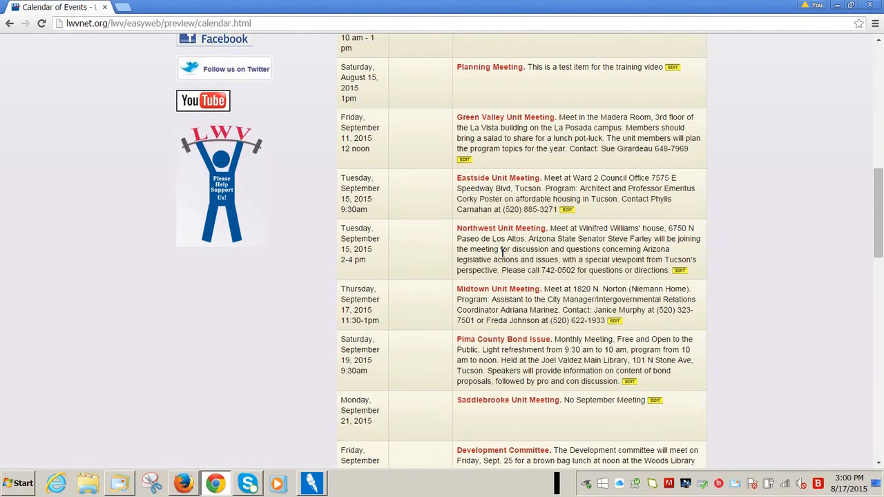
scroll(502, 255, "down", 16)
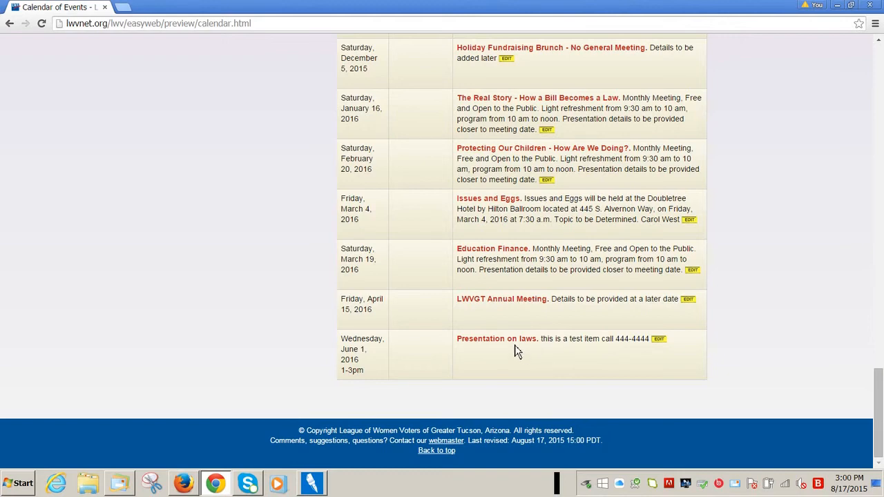
scroll(517, 351, "up", 20)
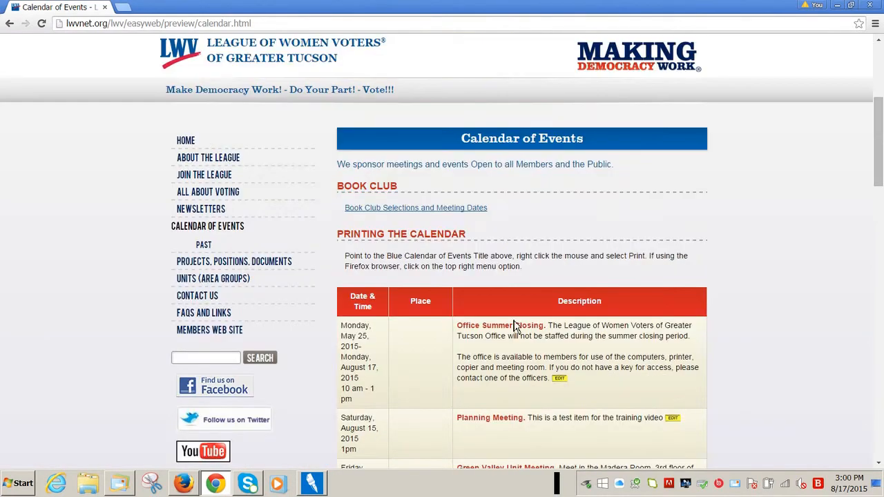
scroll(514, 325, "up", 4)
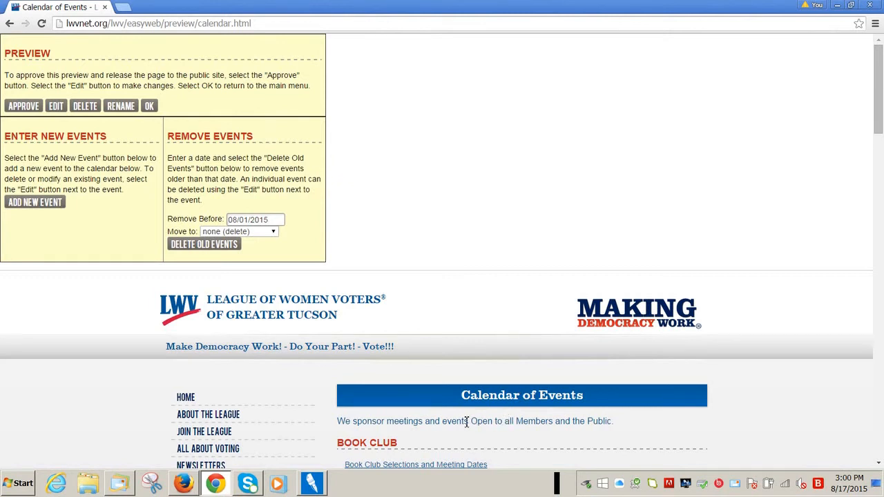
left_click(27, 109)
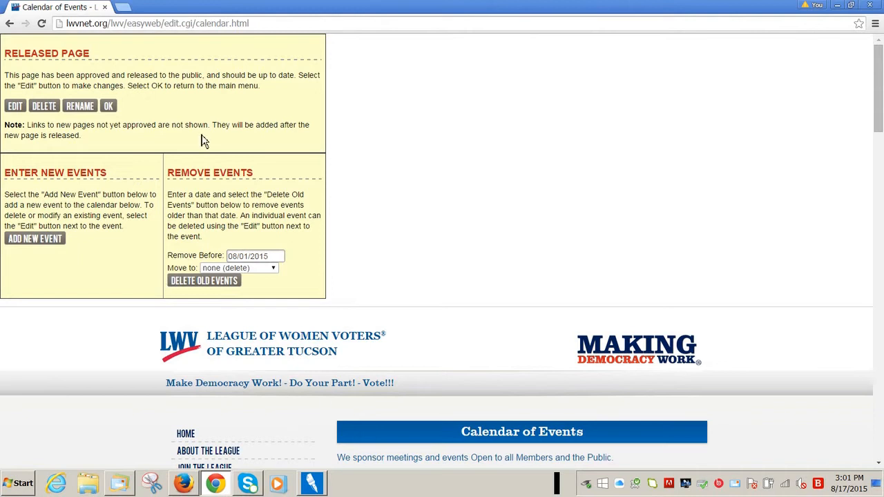
Return to the main menu and reopen the Calendar of Events page from the list of site pages.
left_click(109, 107)
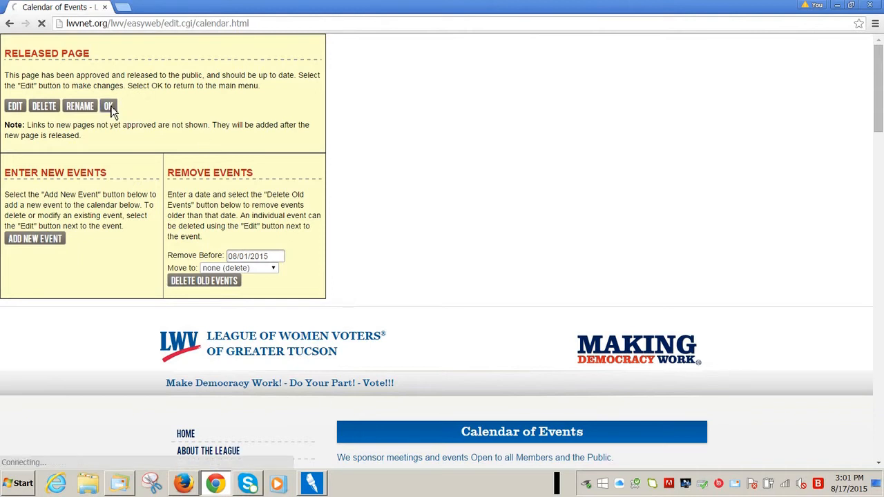
scroll(171, 341, "down", 4)
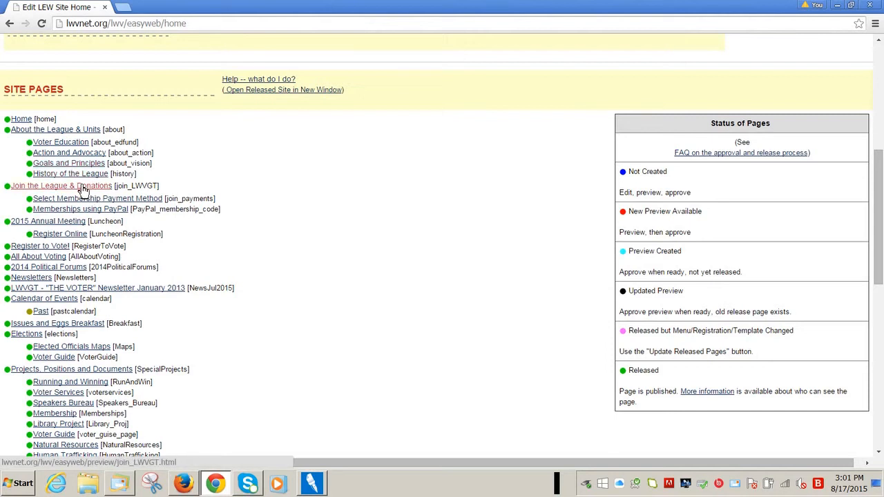
scroll(108, 203, "down", 6)
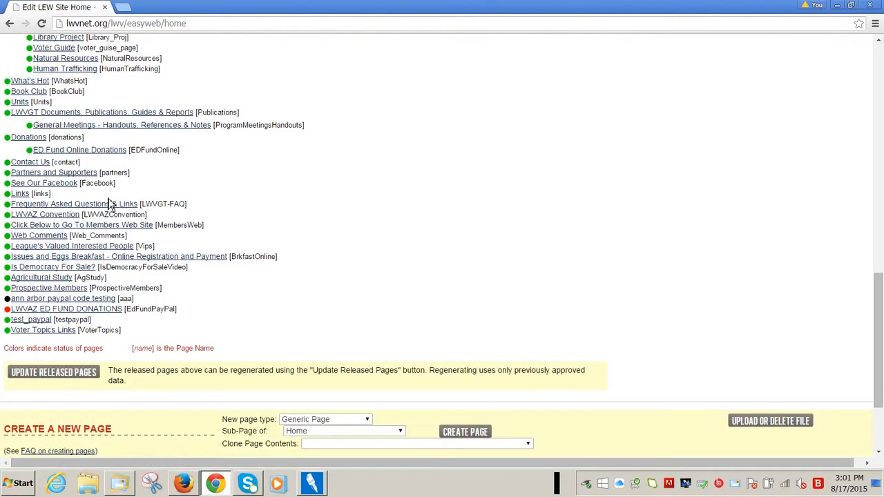
scroll(108, 204, "up", 4)
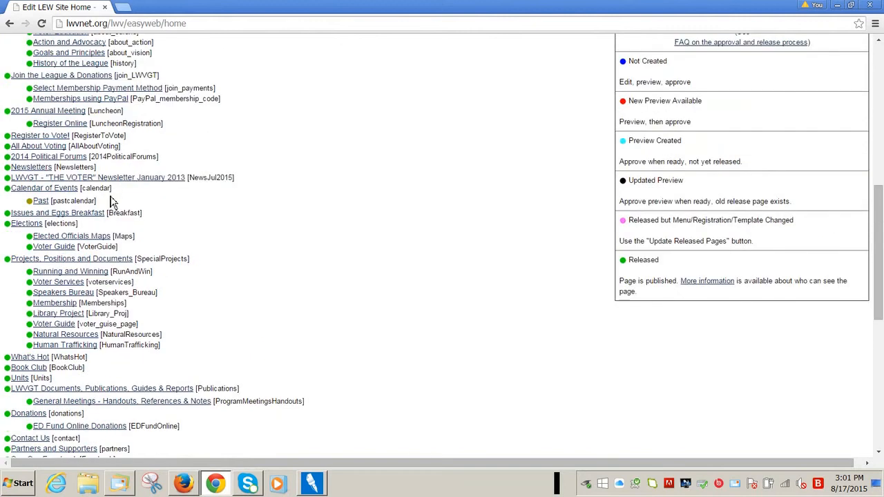
left_click(37, 190)
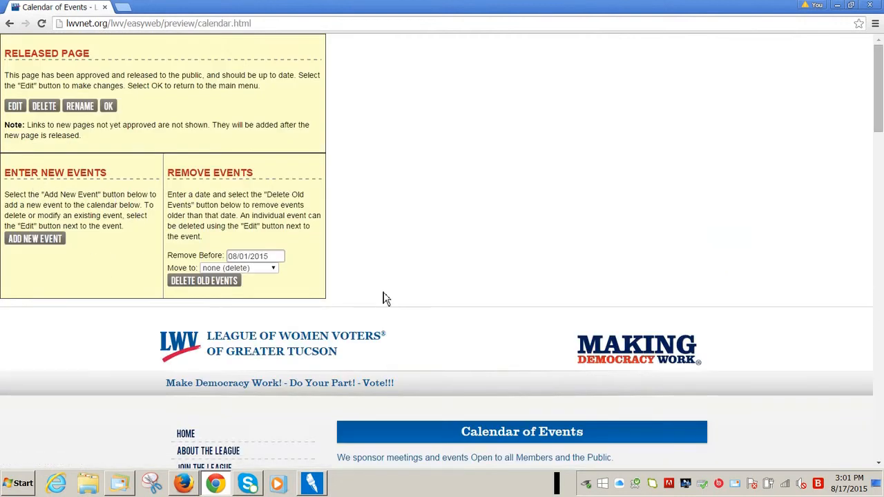
Edit the June 1, 2016 event "Presentation on laws" and change its time to 1-3:30pm.
scroll(459, 335, "down", 2)
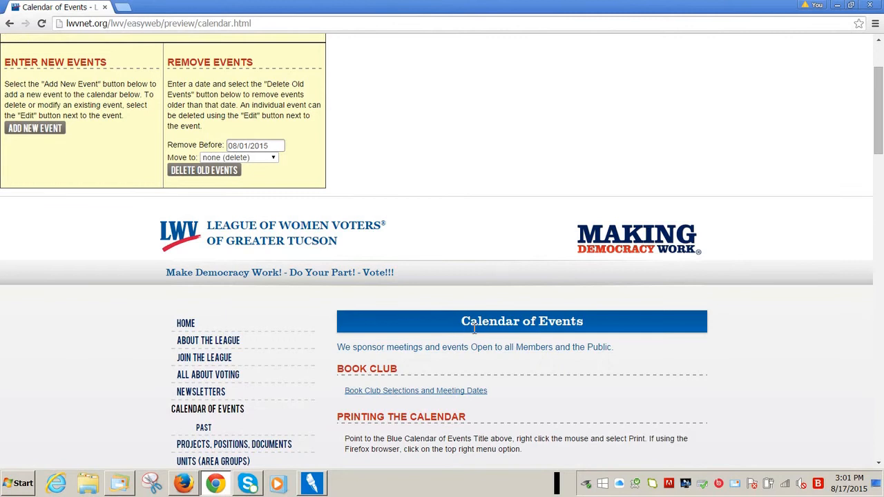
scroll(492, 322, "down", 5)
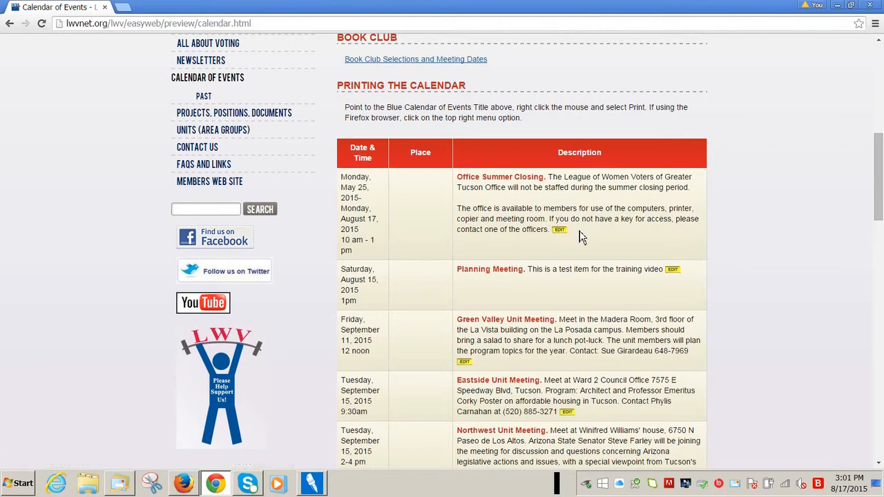
scroll(566, 238, "down", 9)
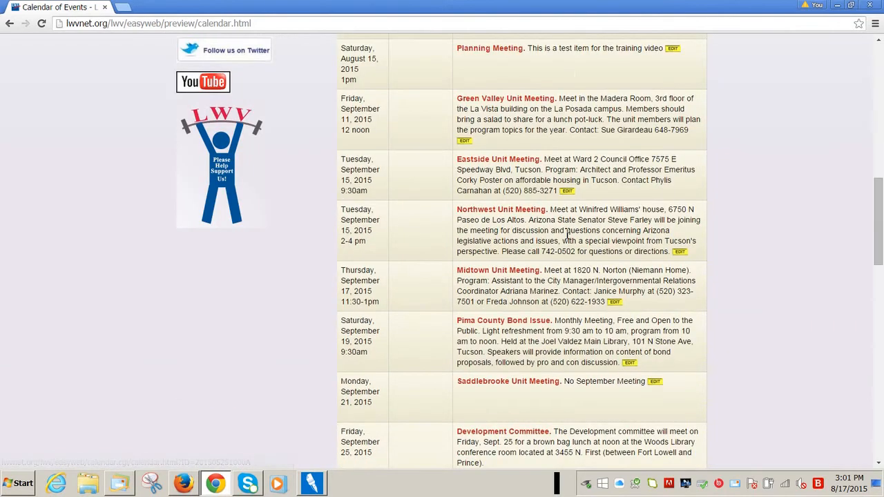
scroll(566, 239, "down", 10)
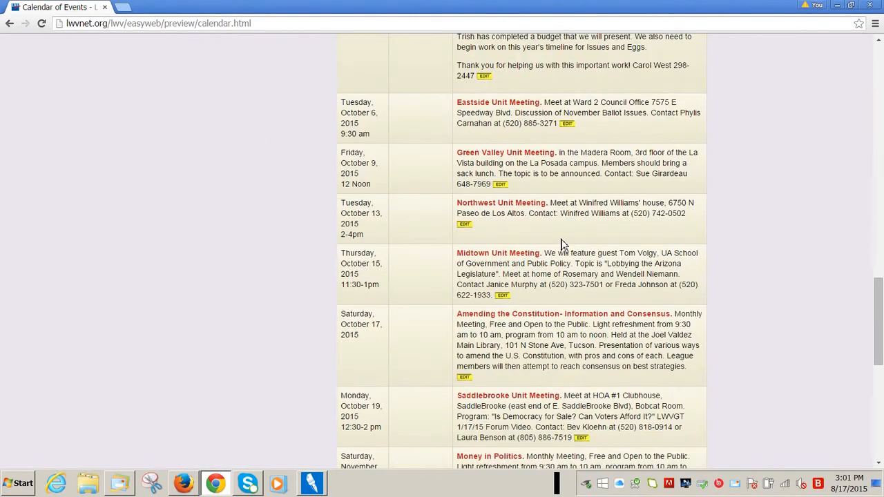
scroll(561, 236, "down", 2)
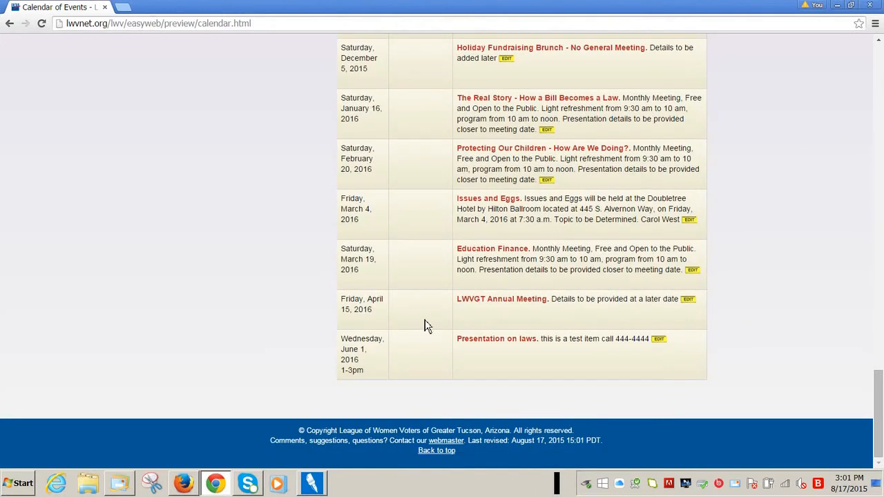
left_click(658, 340)
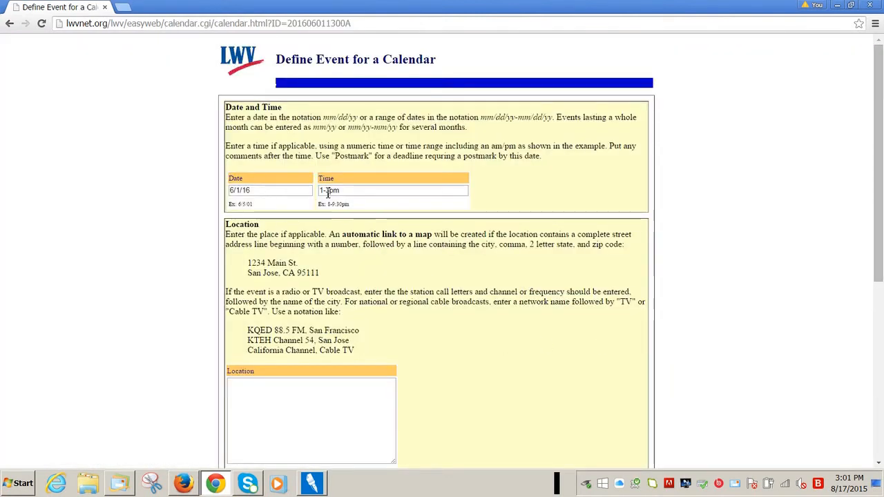
left_click(328, 191)
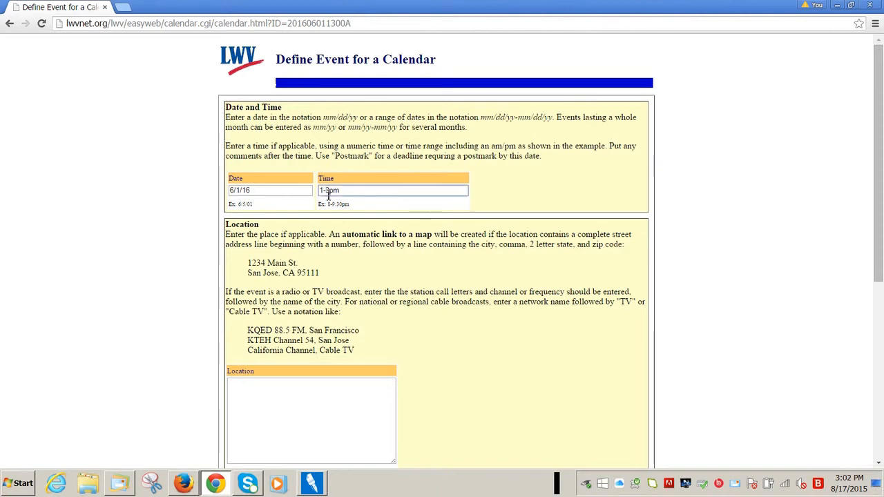
type(":30")
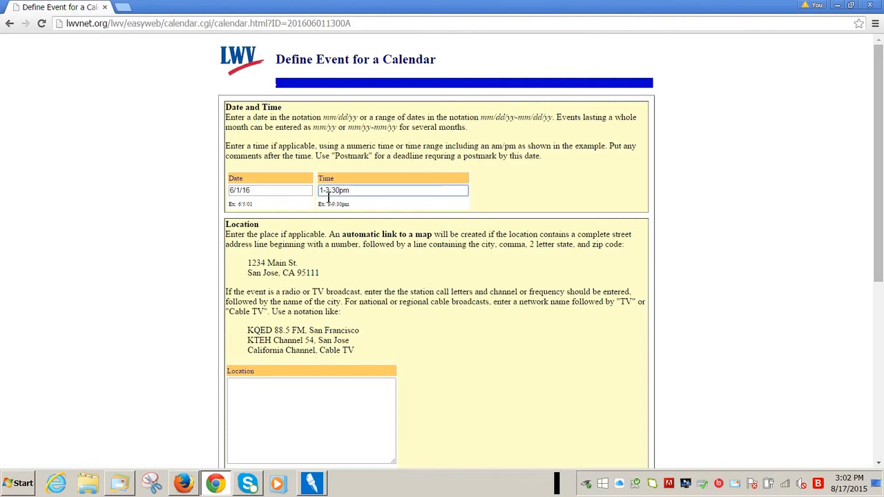
End the event description's sentence with a period, add "All are welcome", and preview the calendar page.
scroll(372, 260, "down", 5)
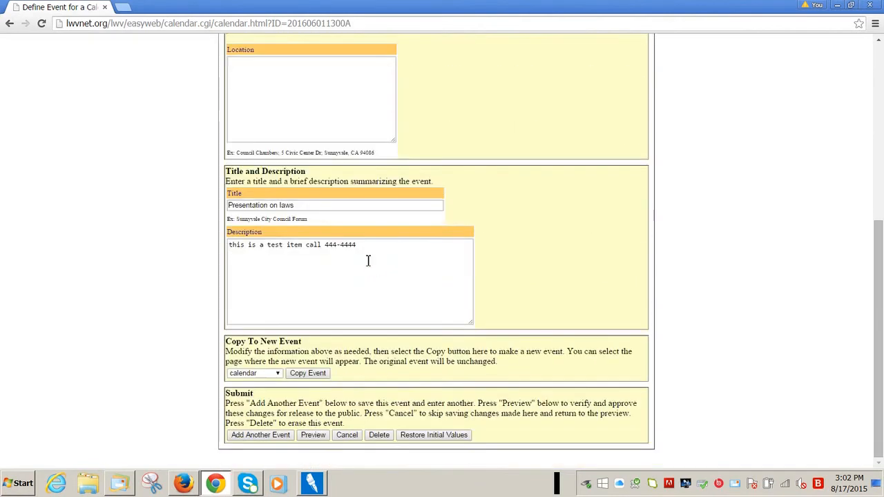
left_click(358, 248)
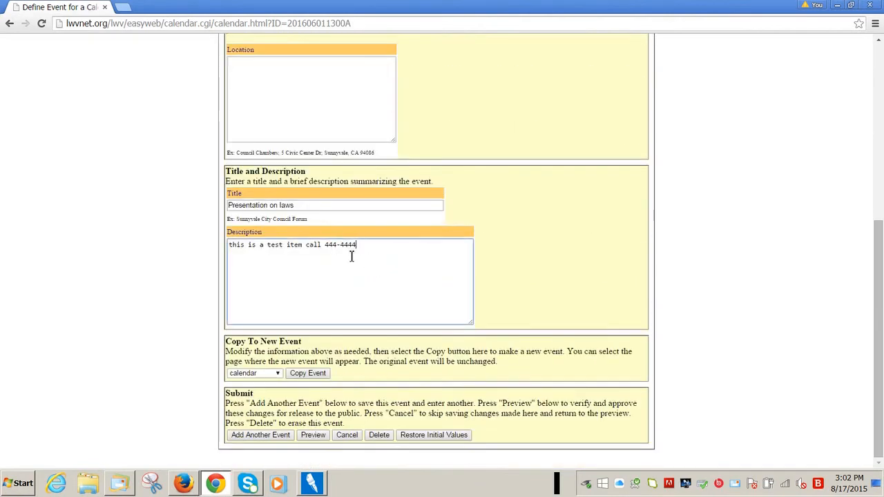
type(".")
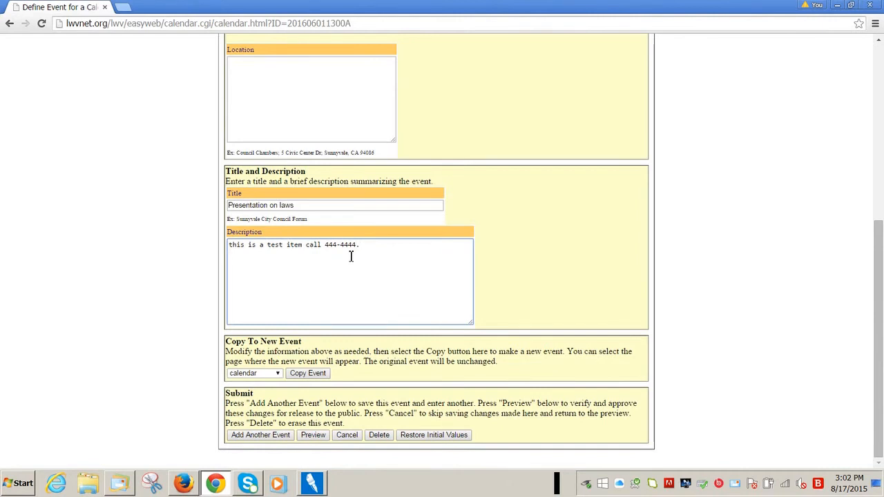
type(" All are welcome")
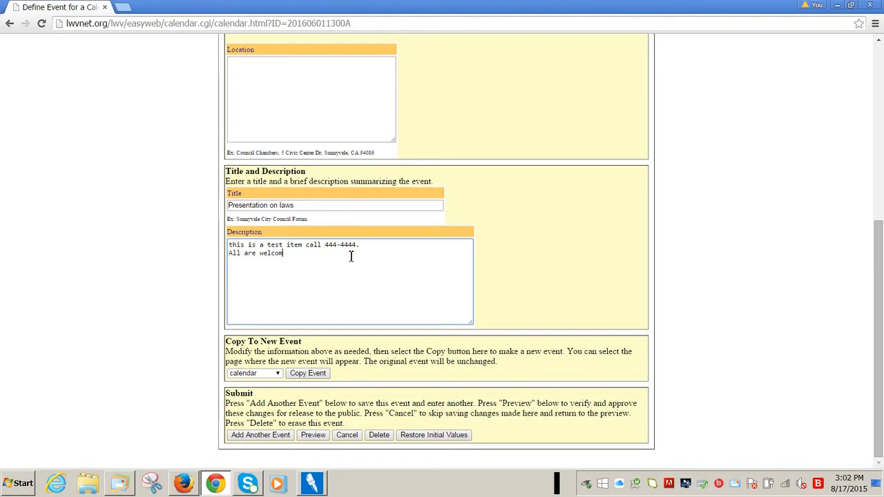
left_click(313, 435)
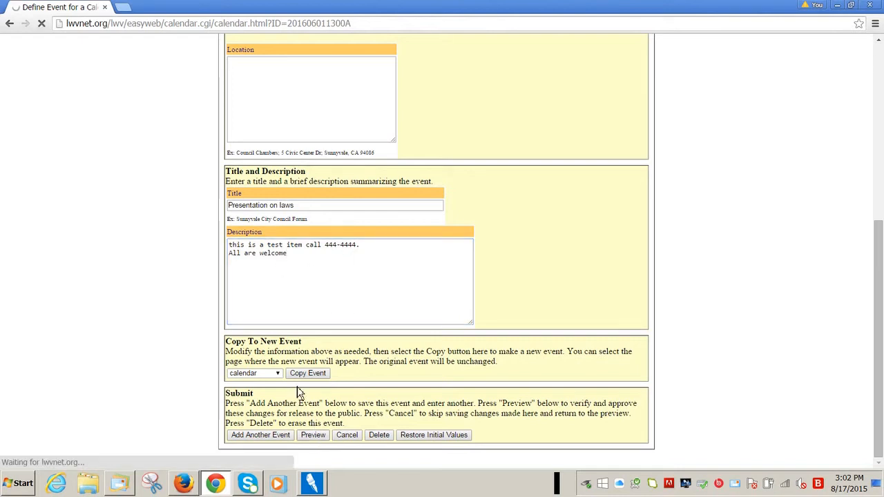
Review the revised "Presentation on laws" entry in the preview and approve the updated calendar page for release.
scroll(252, 250, "down", 20)
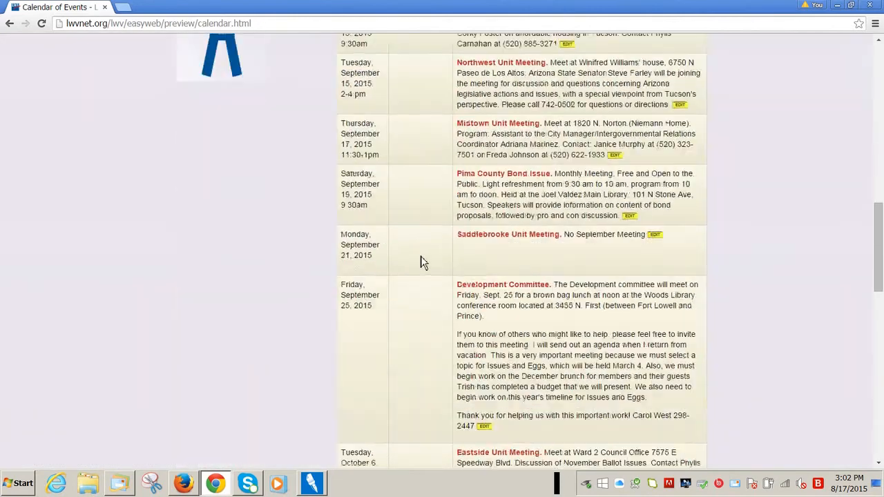
scroll(422, 258, "down", 15)
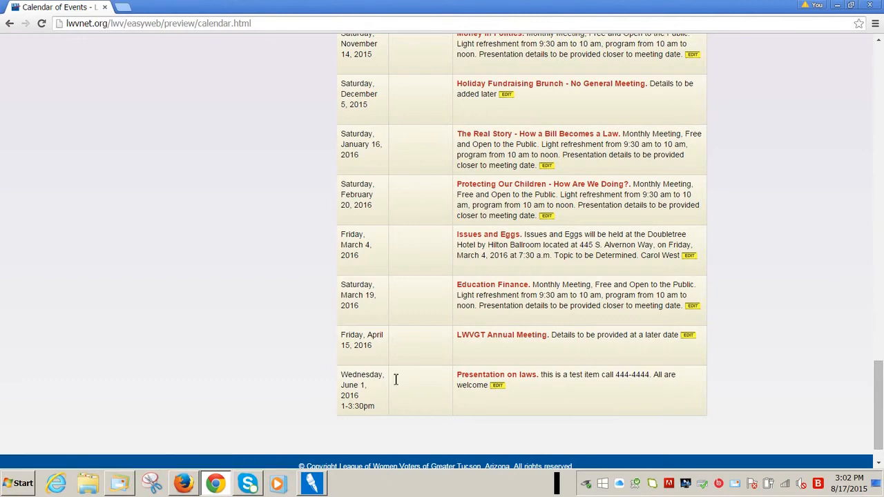
scroll(387, 339, "up", 20)
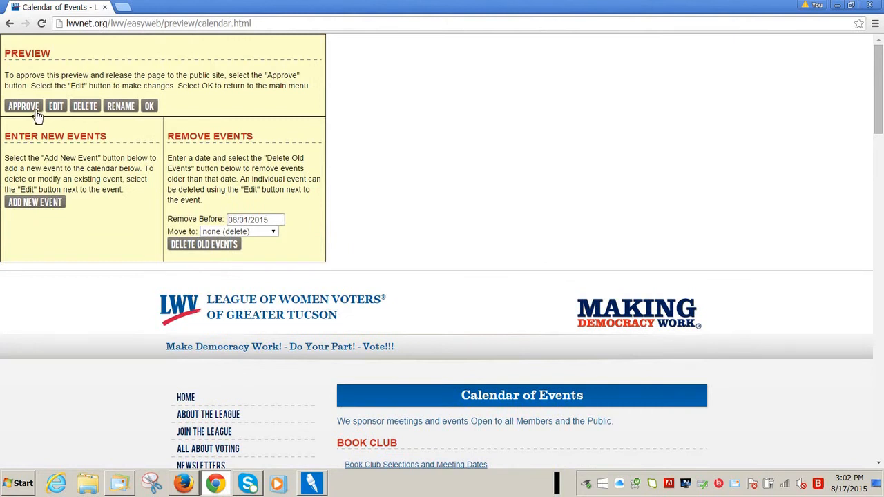
left_click(25, 108)
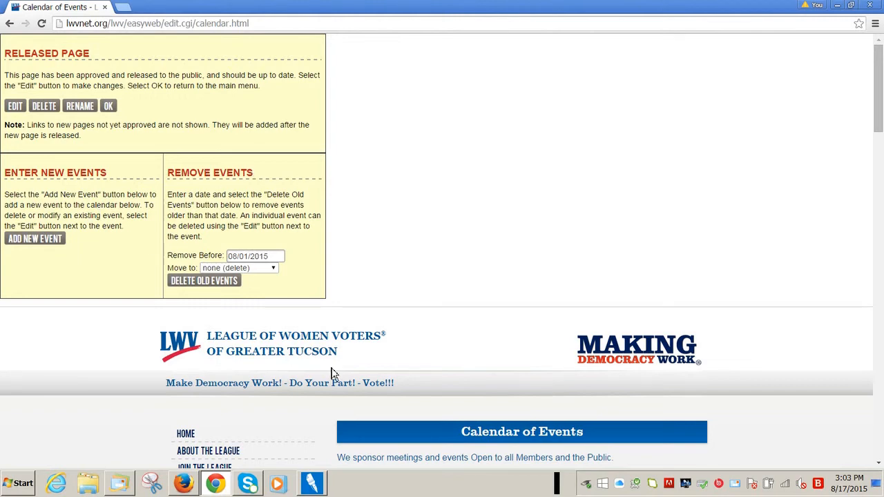
Delete the "Presentation on laws" event without moving it to another calendar page, and check the resulting calendar preview.
scroll(597, 441, "down", 20)
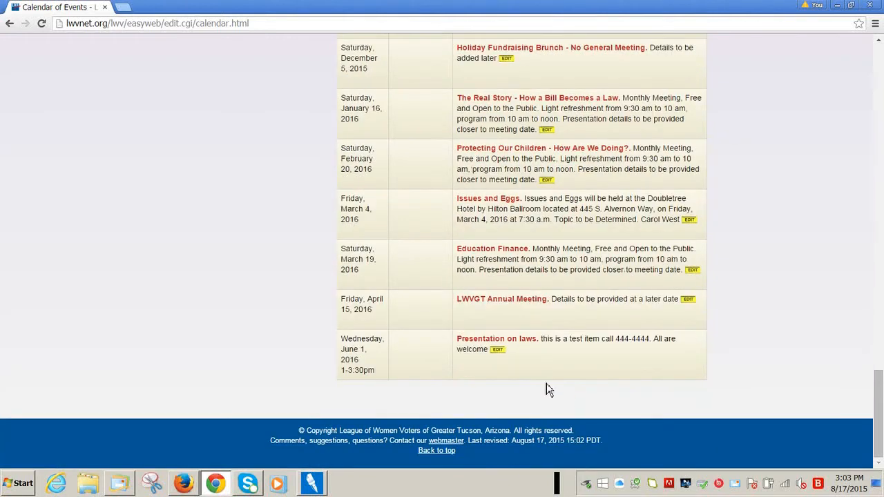
left_click(498, 351)
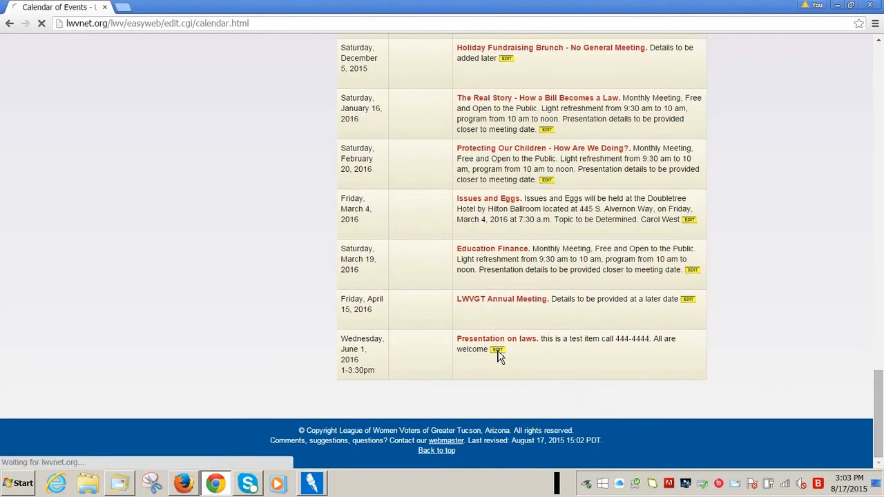
scroll(477, 355, "down", 3)
scroll(453, 354, "down", 2)
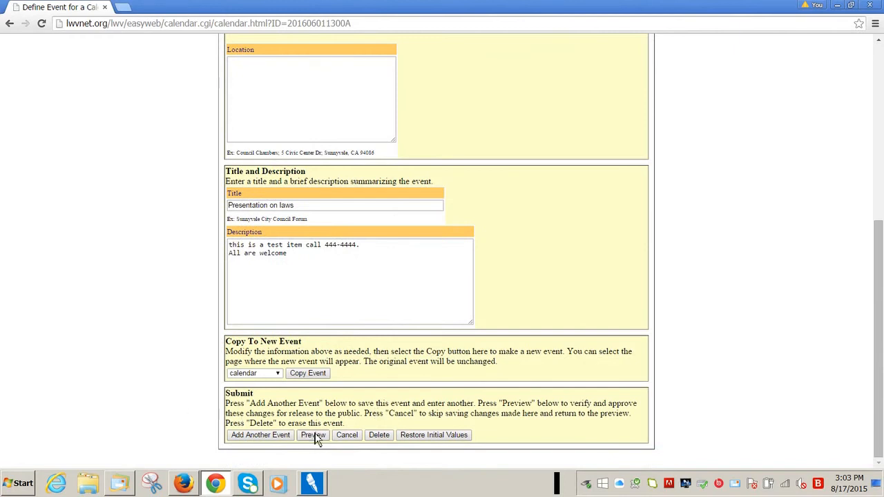
left_click(379, 435)
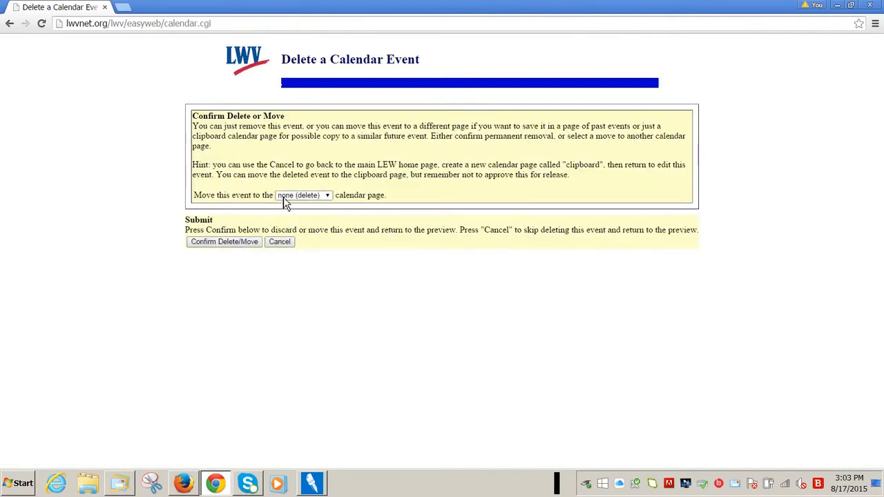
left_click(233, 246)
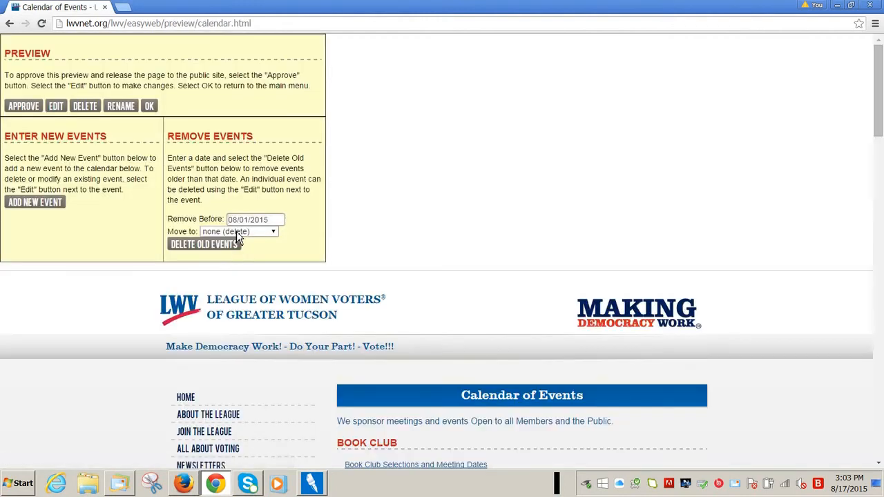
scroll(427, 325, "down", 6)
scroll(431, 331, "down", 10)
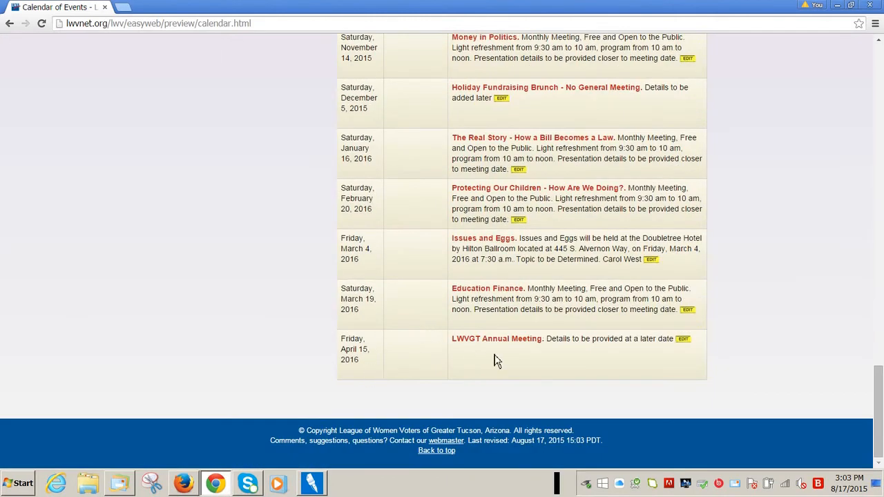
scroll(424, 310, "up", 10)
scroll(424, 309, "up", 15)
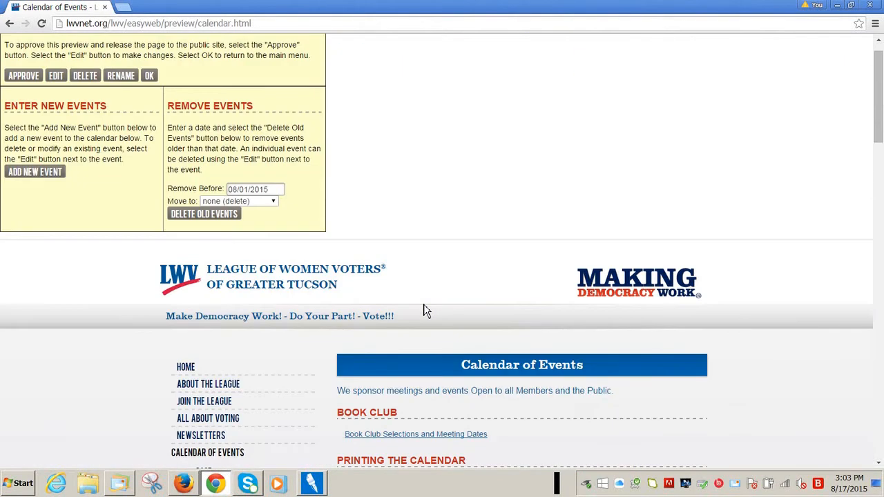
scroll(270, 221, "up", 1)
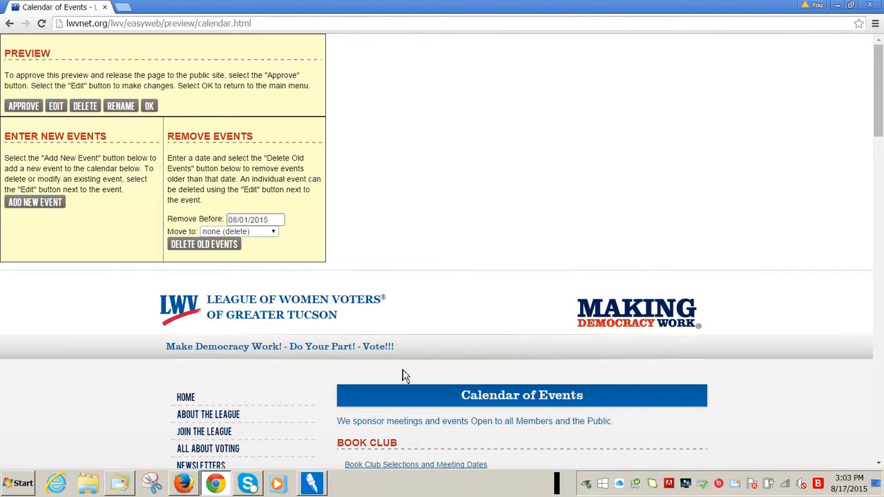
Approve the calendar page for release and look over the events listed on the released page.
left_click(29, 107)
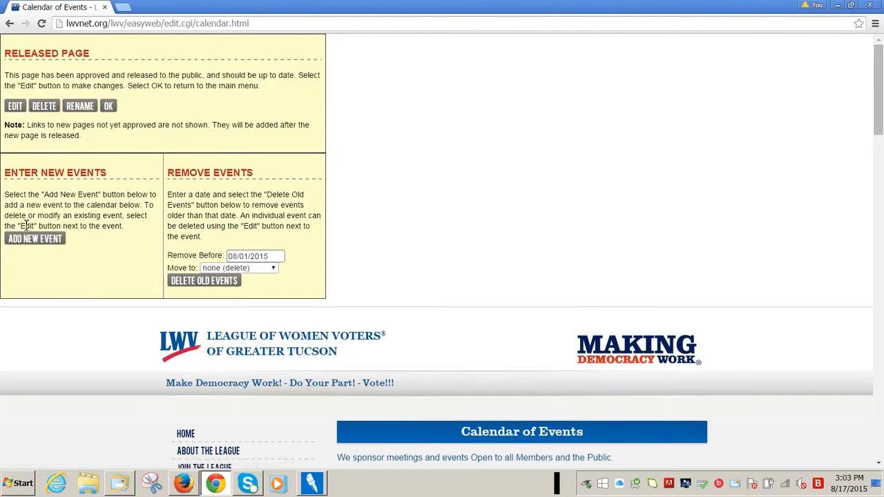
scroll(219, 221, "down", 2)
scroll(221, 222, "down", 4)
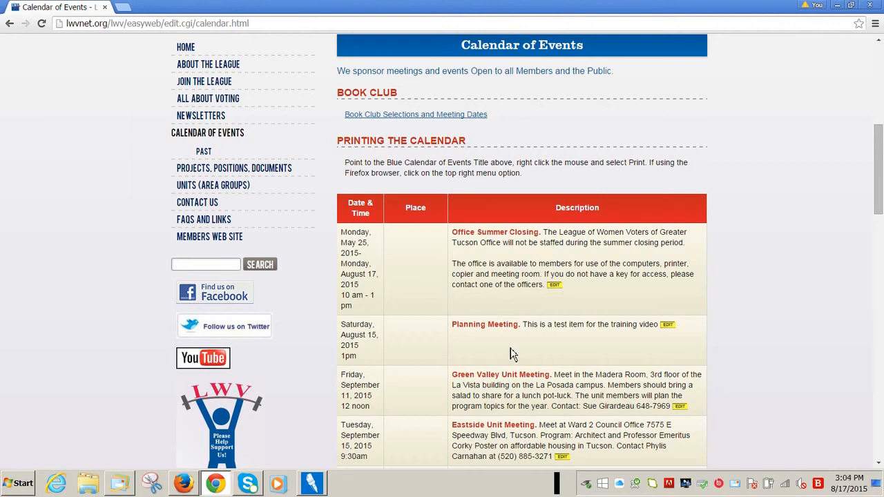
scroll(475, 314, "up", 3)
scroll(475, 314, "up", 2)
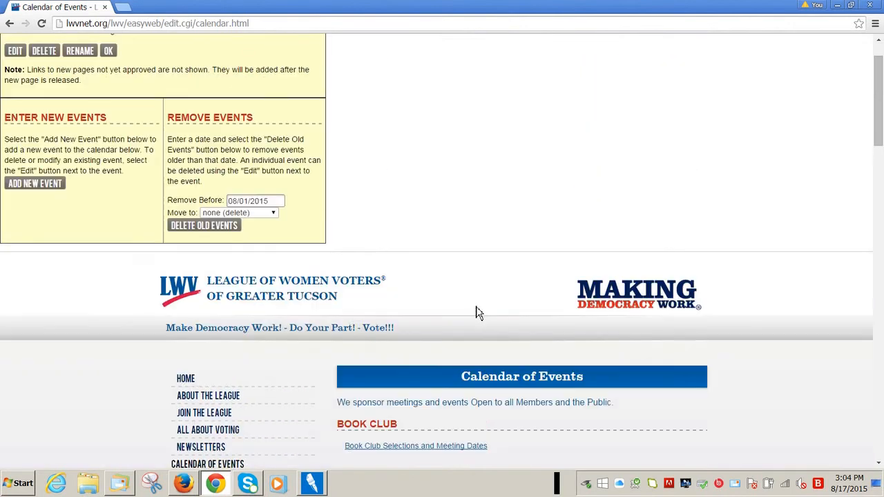
Remove the calendar's old events dated before 08/17/2015, moving them to pastcalendar.html.
left_click(243, 201)
type("17")
key("Delete")
key("Delete")
left_click(275, 214)
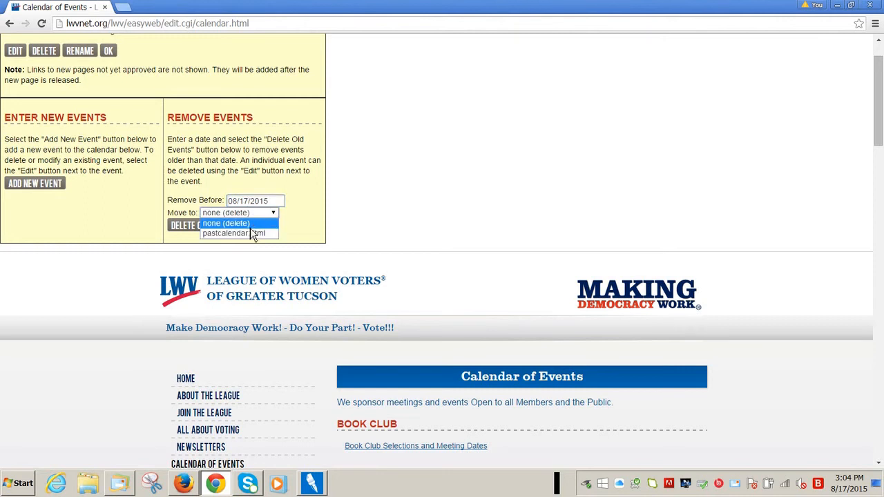
left_click(250, 234)
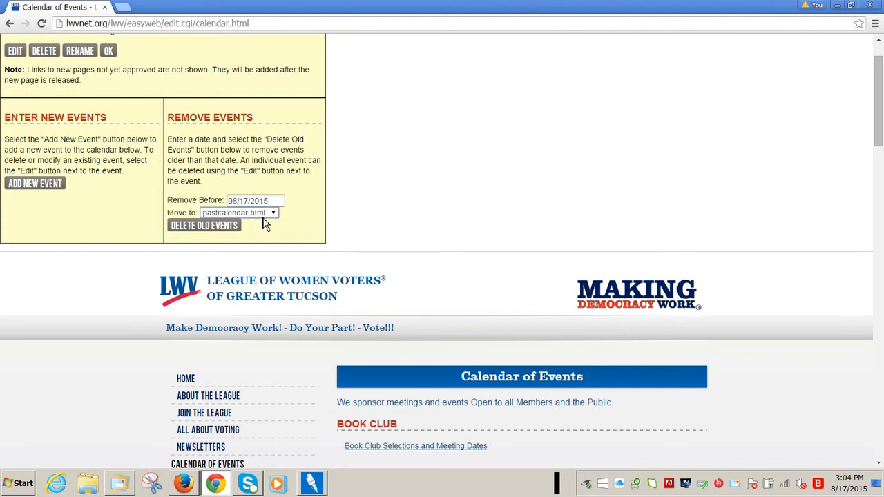
left_click(211, 228)
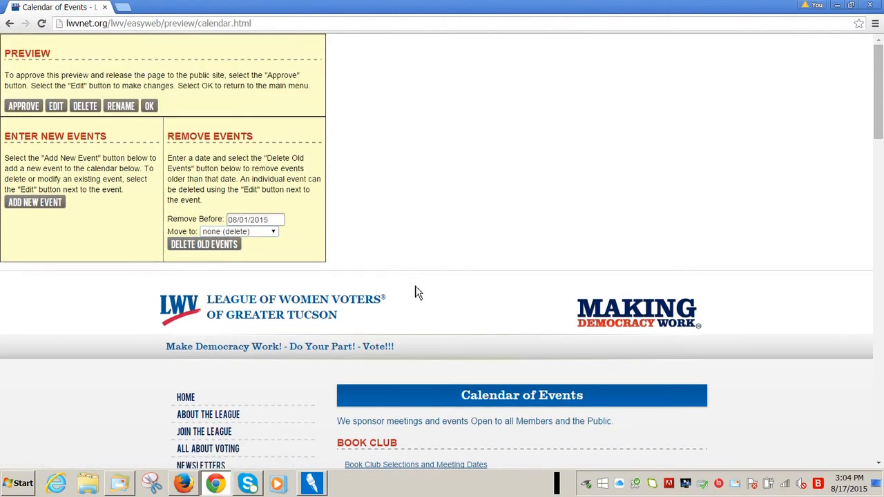
Review the event list in the calendar preview and approve the page with the old events removed.
scroll(416, 292, "down", 2)
scroll(417, 293, "down", 2)
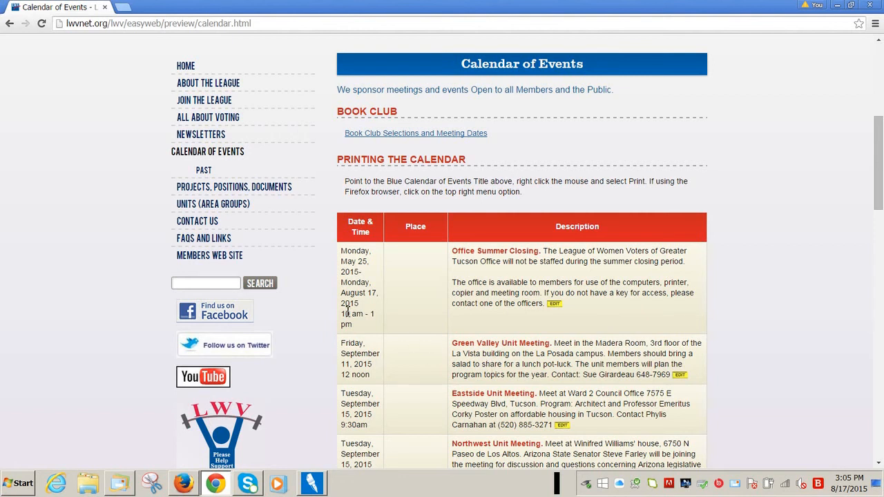
scroll(347, 313, "up", 5)
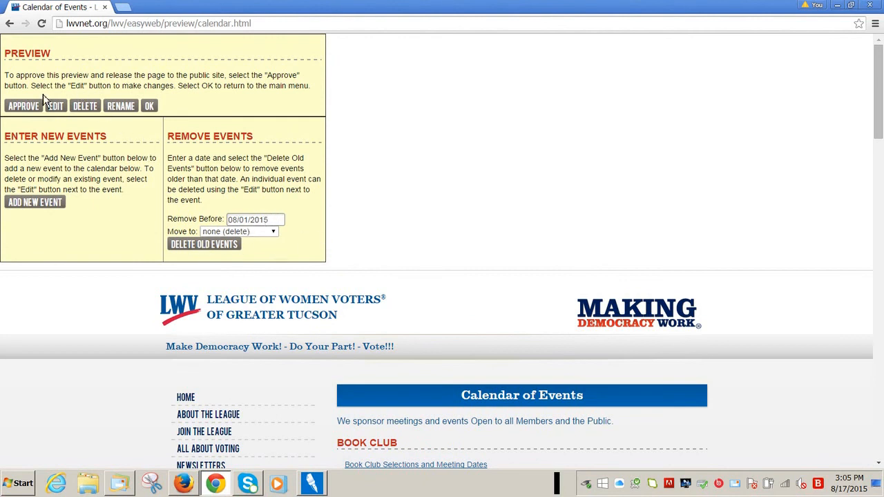
left_click(29, 110)
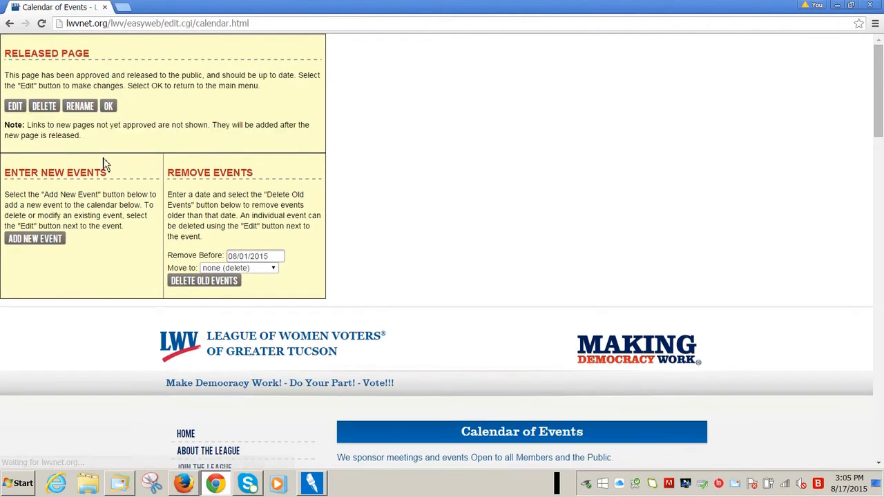
Return from the released calendar page to the main menu and log out of the site editor.
left_click(109, 107)
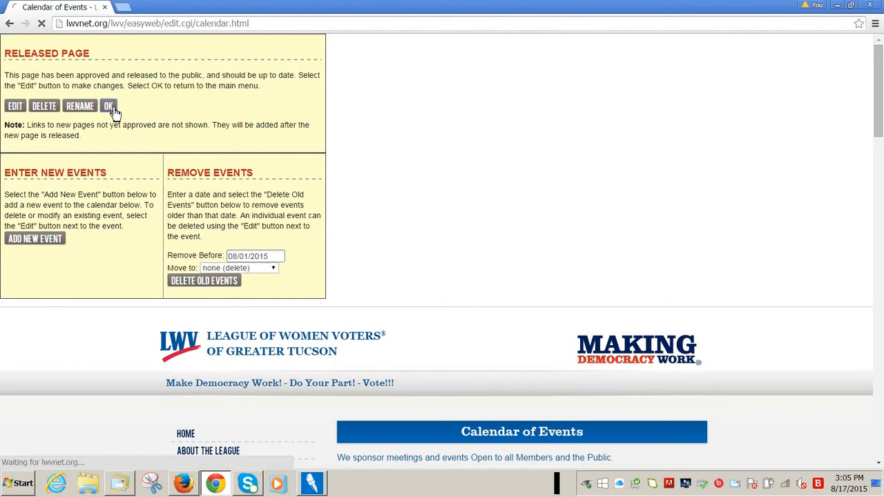
scroll(213, 341, "down", 5)
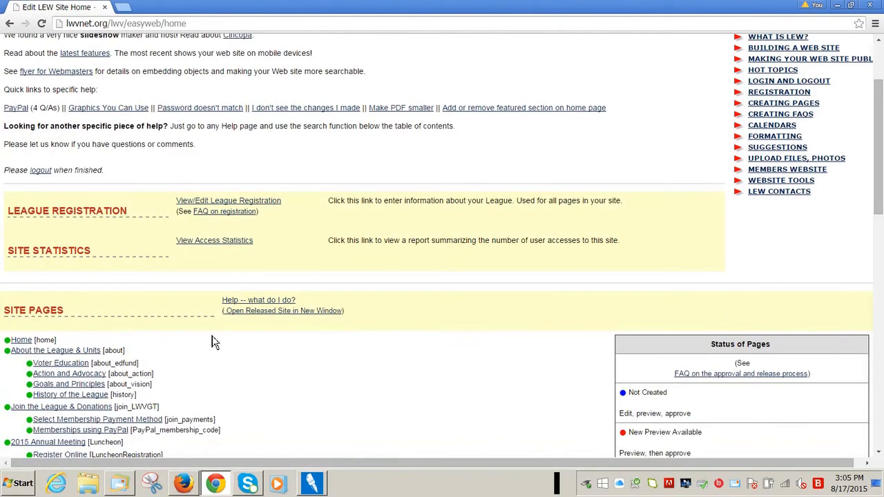
scroll(88, 245, "down", 3)
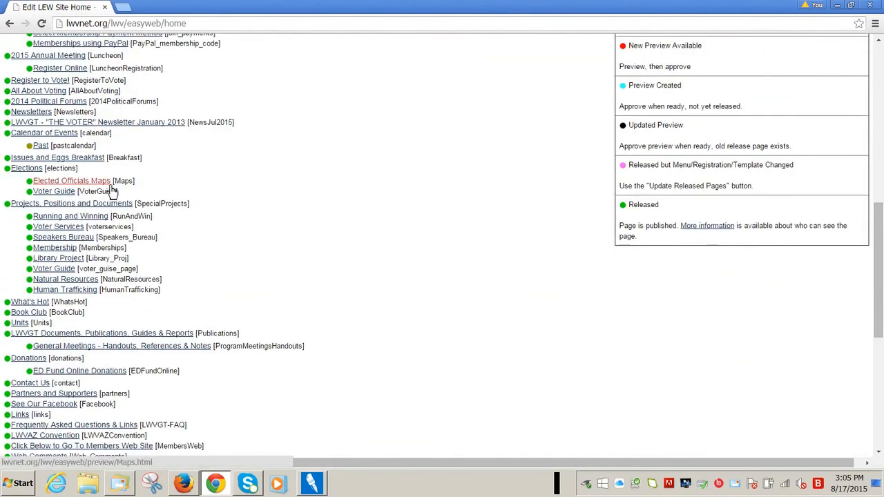
scroll(186, 192, "down", 3)
scroll(187, 191, "down", 2)
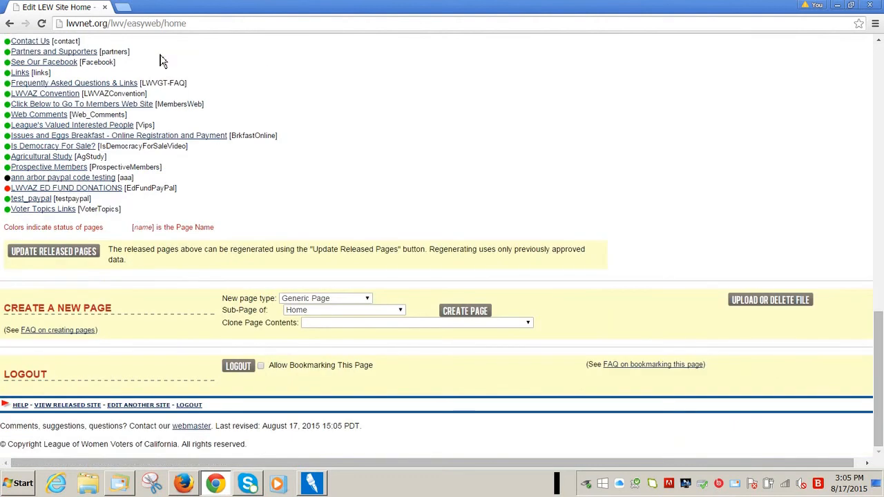
left_click(241, 371)
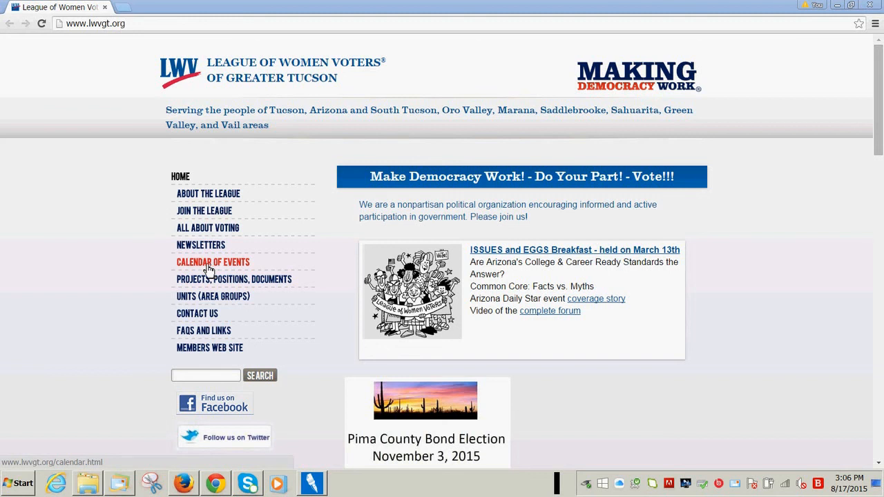
Open the Calendar of Events on the public Greater Tucson site, reloading the page to check its current event list.
left_click(206, 266)
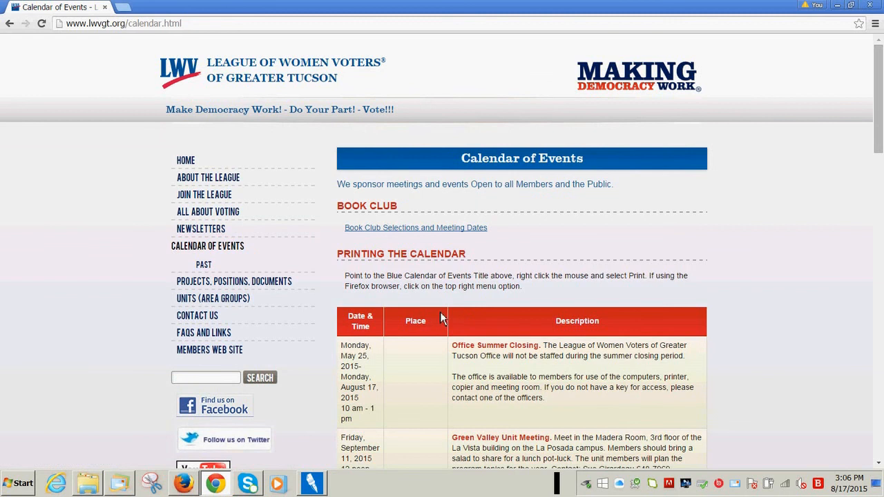
scroll(440, 312, "down", 1)
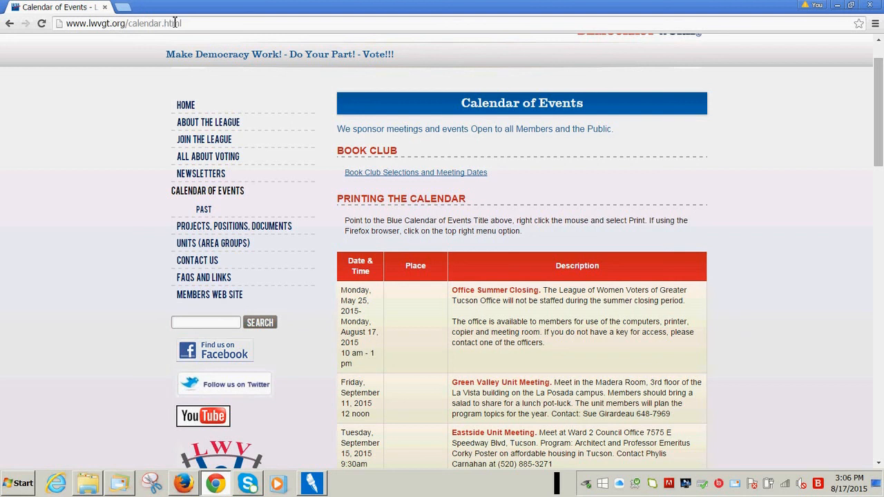
left_click(44, 25)
left_click(42, 24)
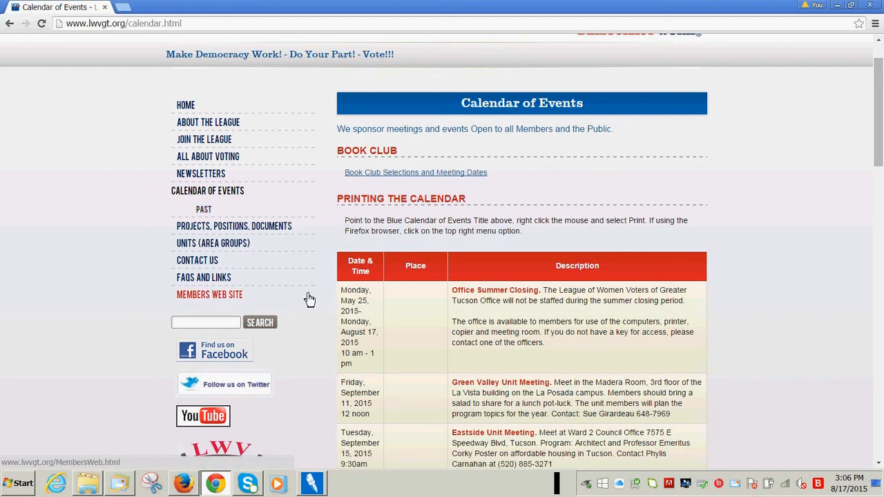
scroll(309, 270, "down", 2)
scroll(307, 272, "down", 3)
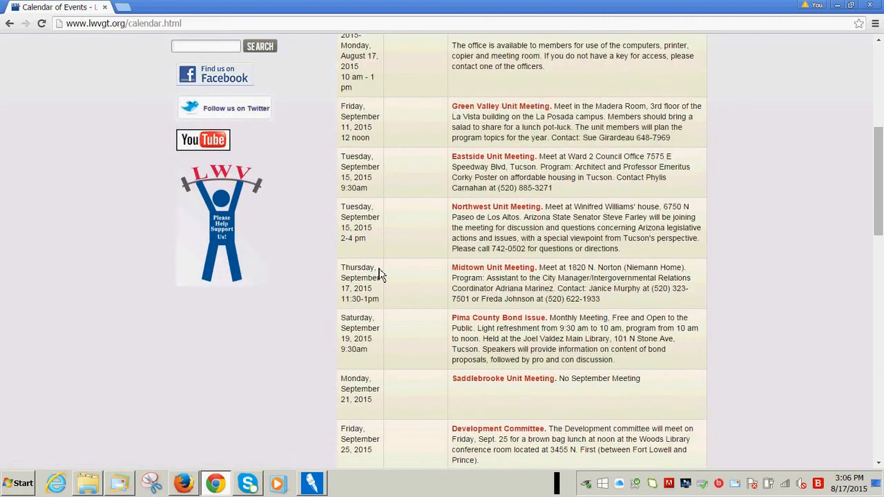
scroll(379, 272, "down", 6)
scroll(366, 279, "up", 10)
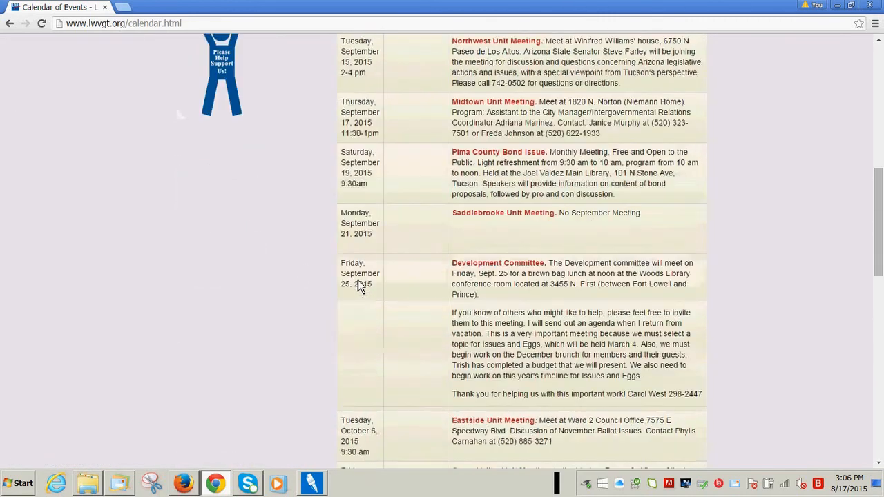